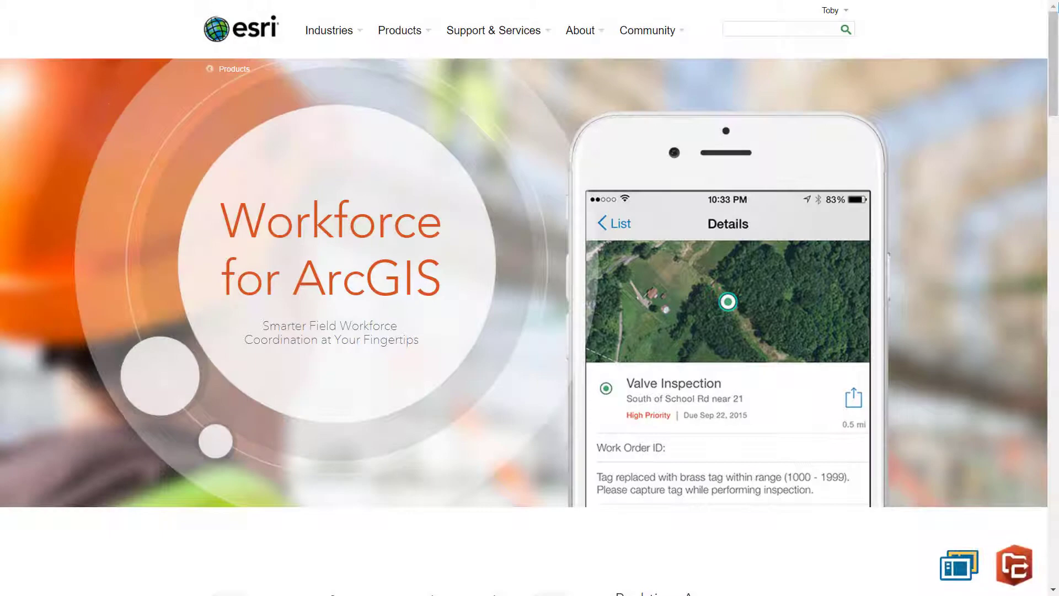
# Open Workforce for ArcGIS with the existing organizational account and approve its request to access the account information
pyautogui.scroll(-20, 1031, 338)
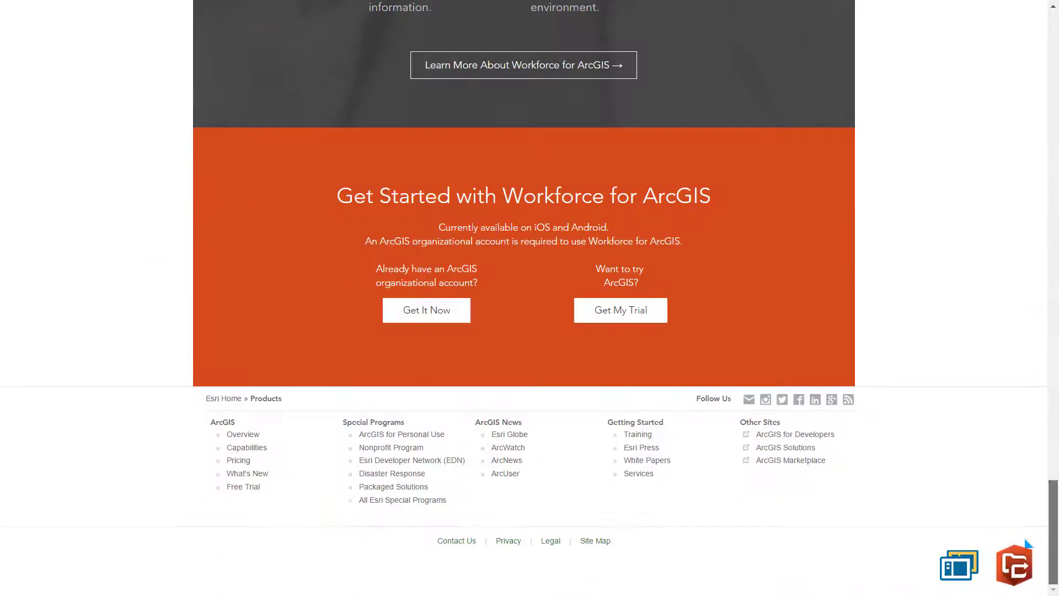
pyautogui.click(465, 314)
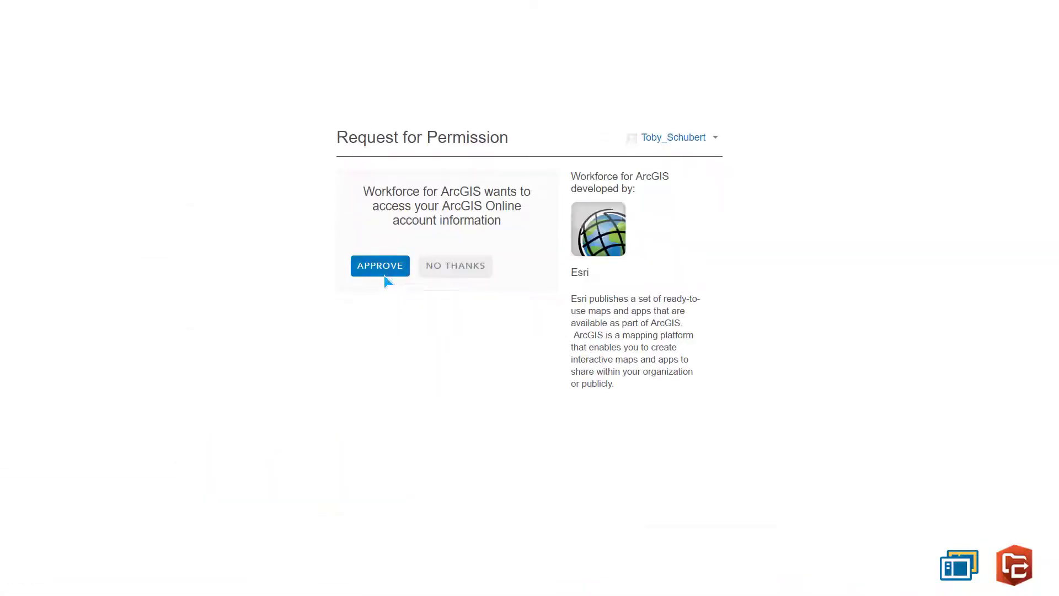
pyautogui.click(385, 274)
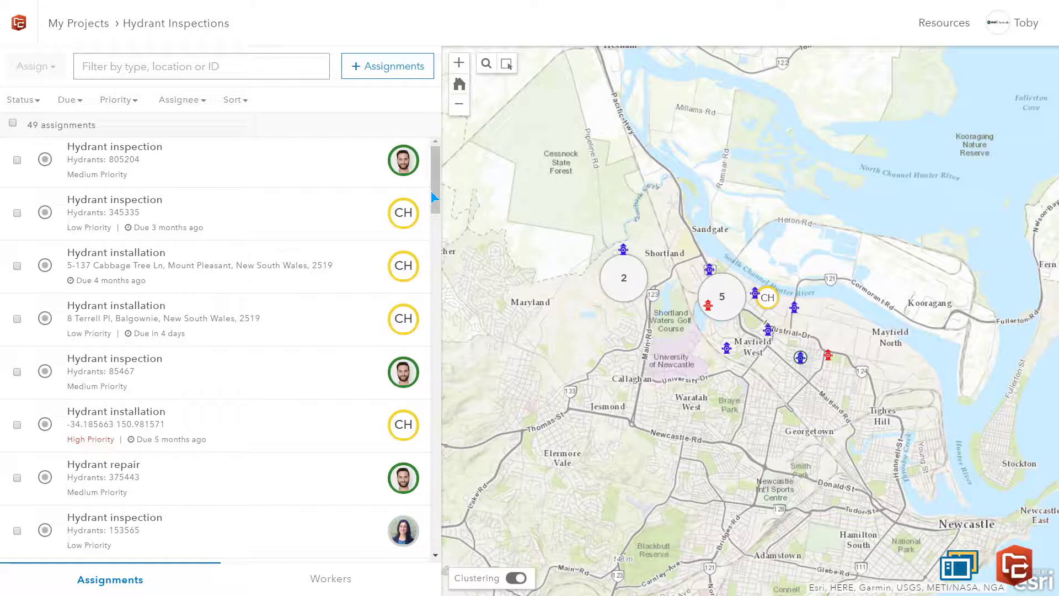
# Filter the Hydrant Inspections assignments to show only those with Medium priority
pyautogui.click(121, 108)
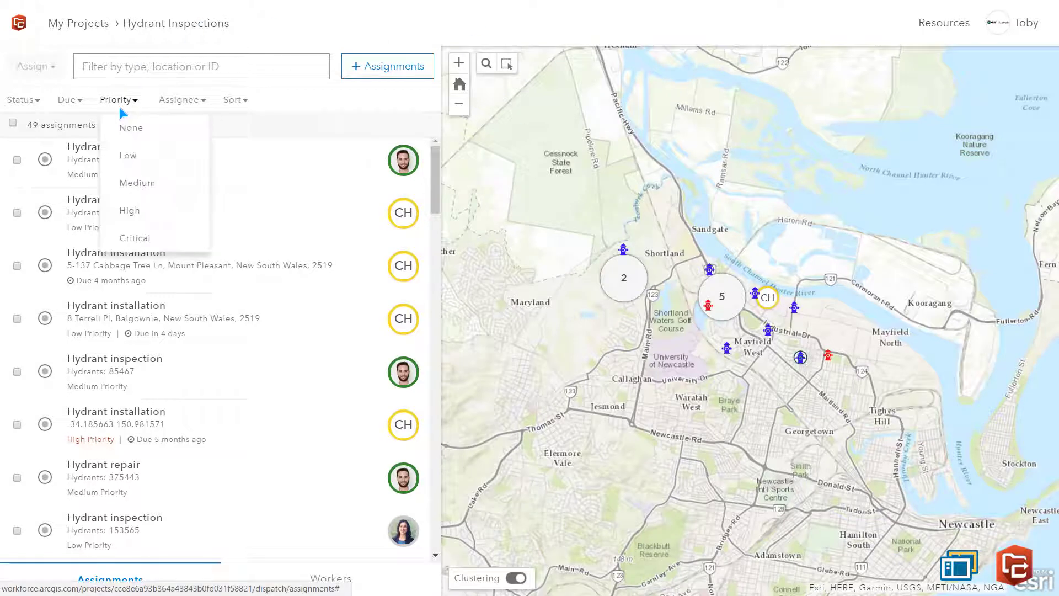
pyautogui.click(180, 100)
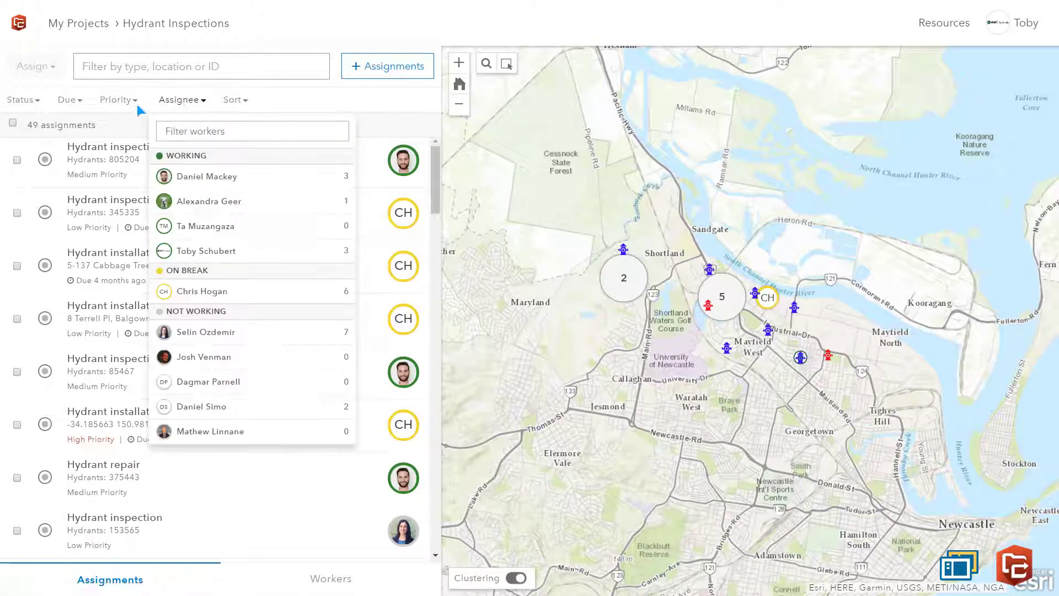
pyautogui.click(125, 104)
pyautogui.click(128, 181)
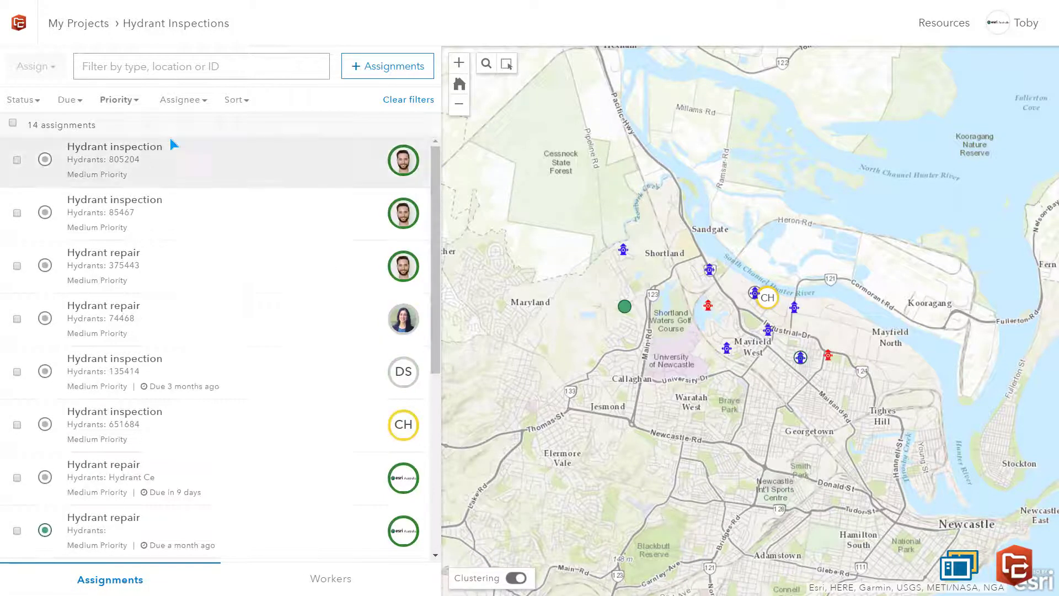
# Locate the first working worker on the map and start a new assignment for hydrant 7465 on Furneaux St
pyautogui.click(323, 582)
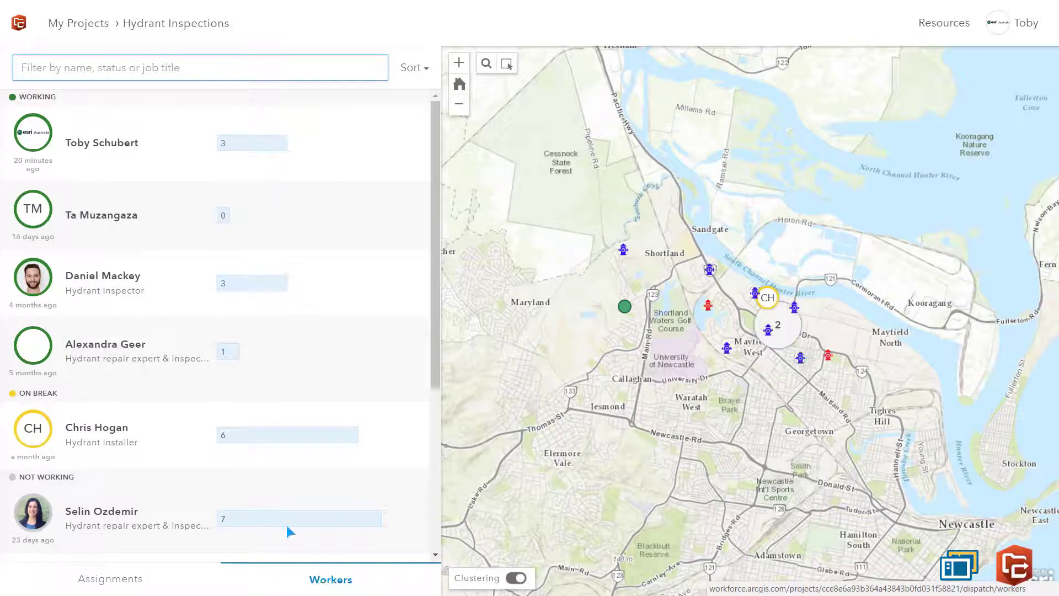
pyautogui.click(43, 125)
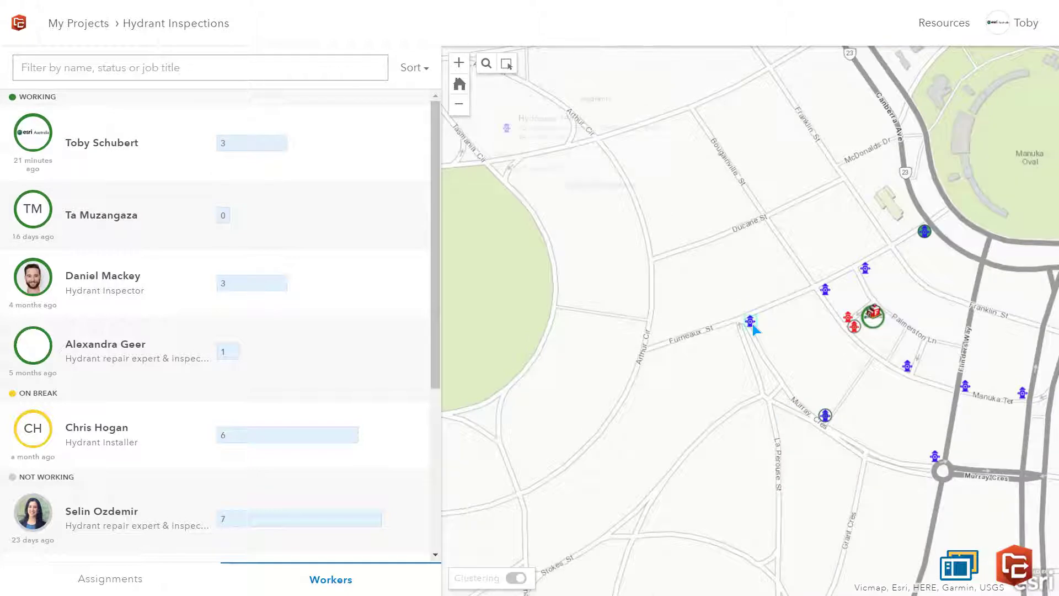
pyautogui.click(751, 322)
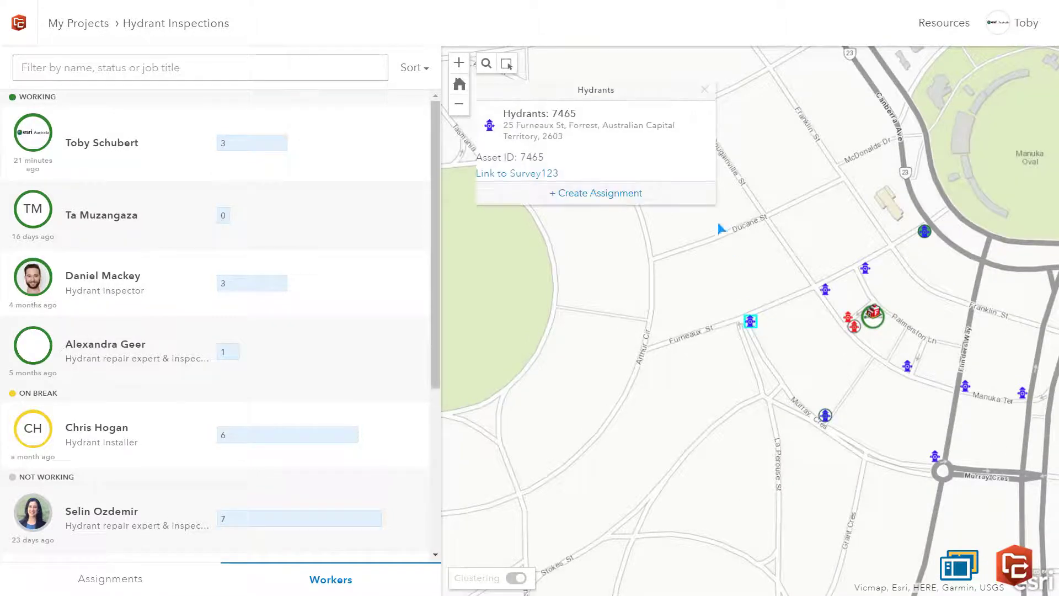
pyautogui.click(577, 198)
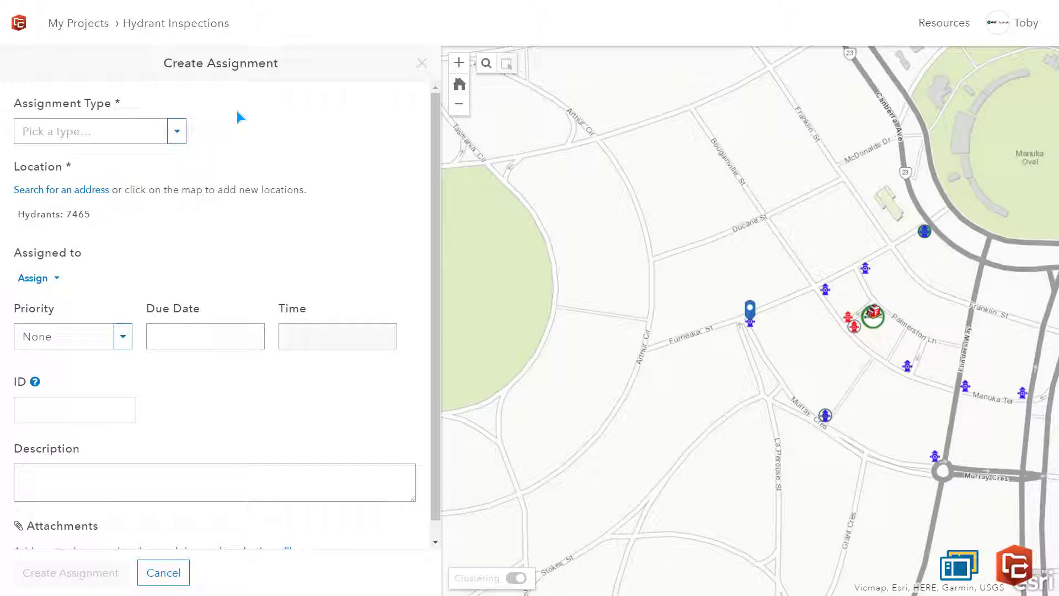
# Set the assignment type to Hydrant inspection and assign it to the working worker nearest the hydrant
pyautogui.click(176, 131)
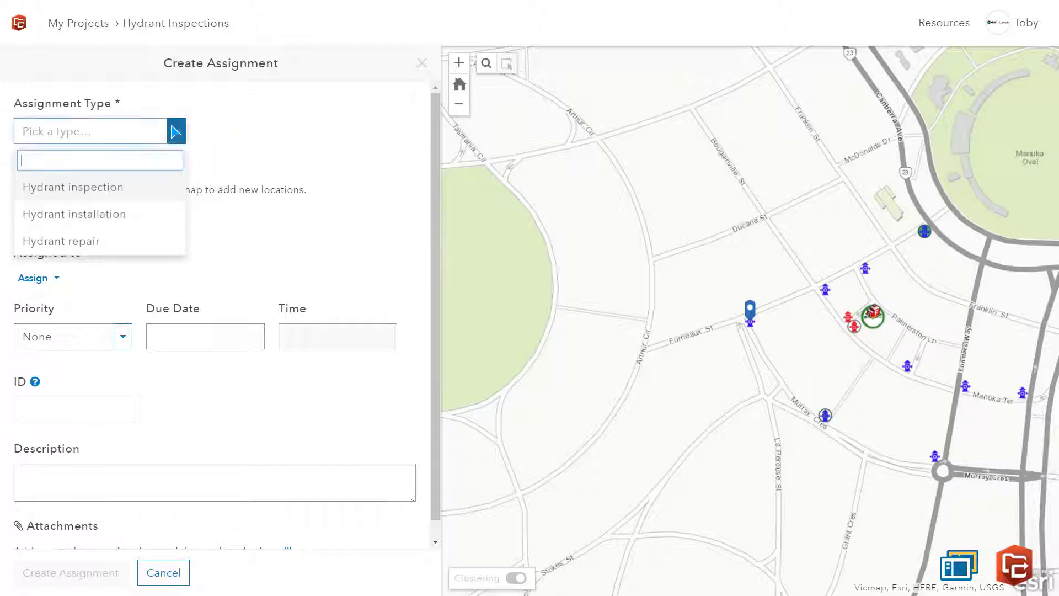
pyautogui.click(84, 187)
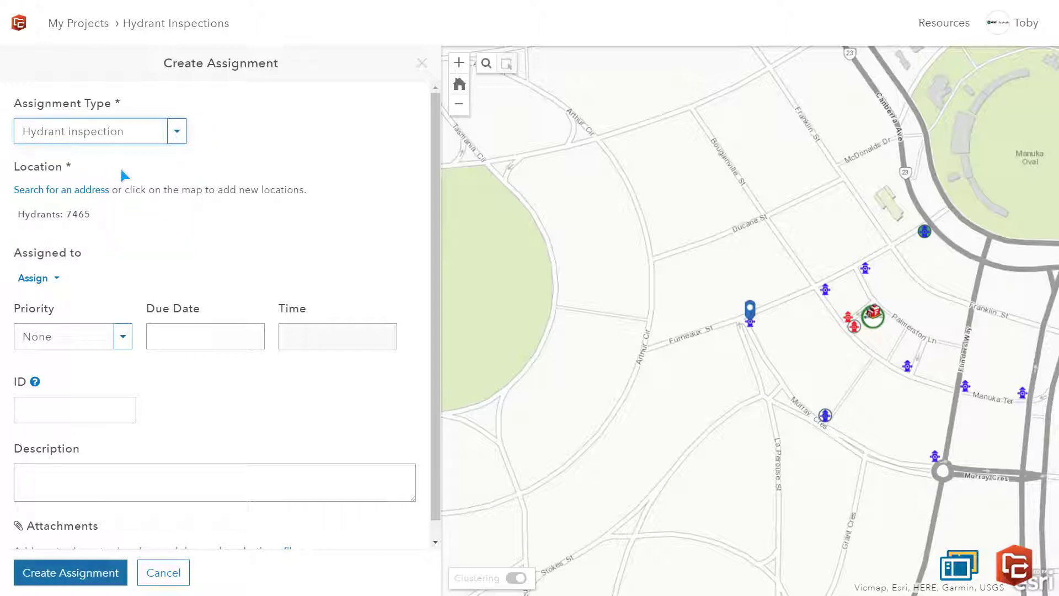
pyautogui.click(57, 280)
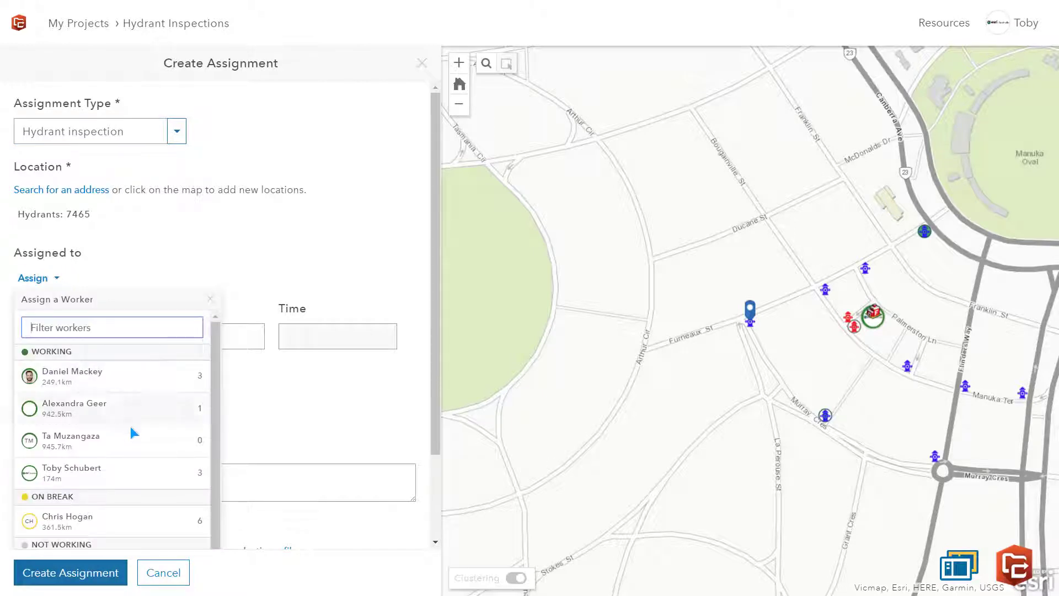
pyautogui.click(85, 472)
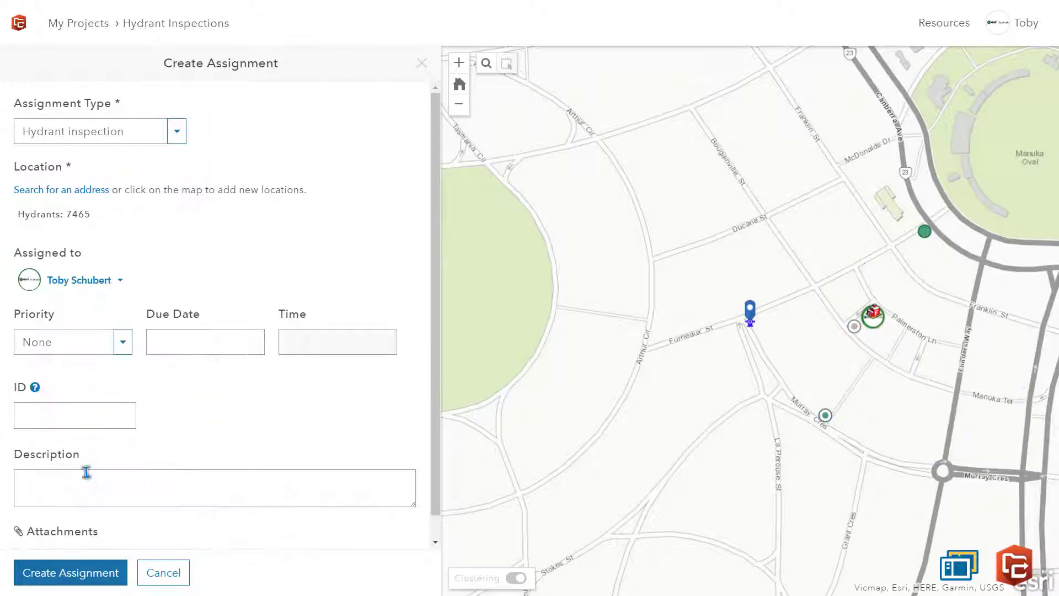
# Set the assignment's priority to Medium, its due date to 4/26/2017 and its ID to 9375
pyautogui.click(118, 347)
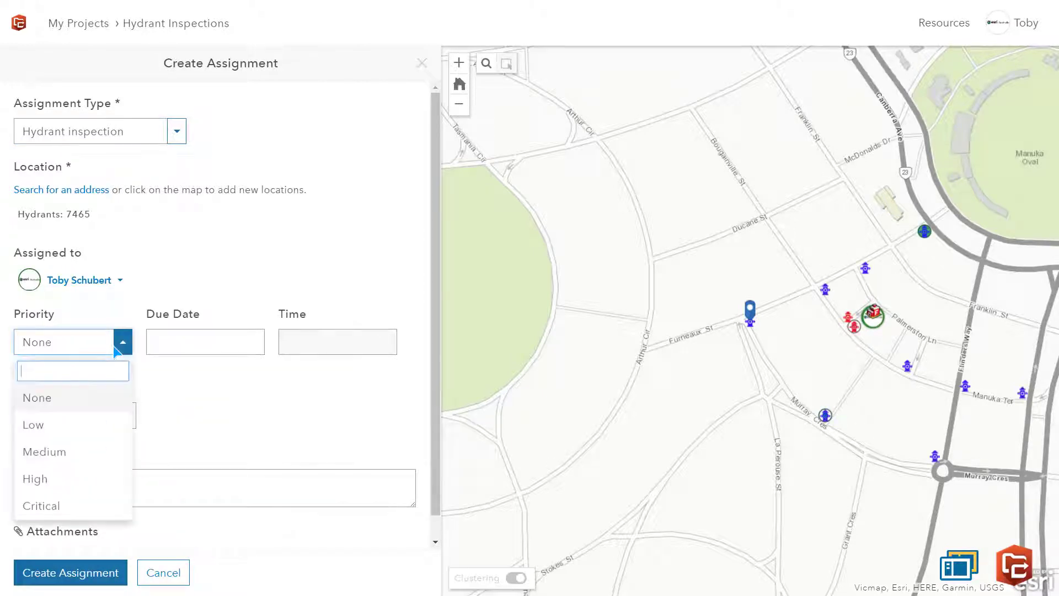
pyautogui.click(57, 455)
pyautogui.click(167, 349)
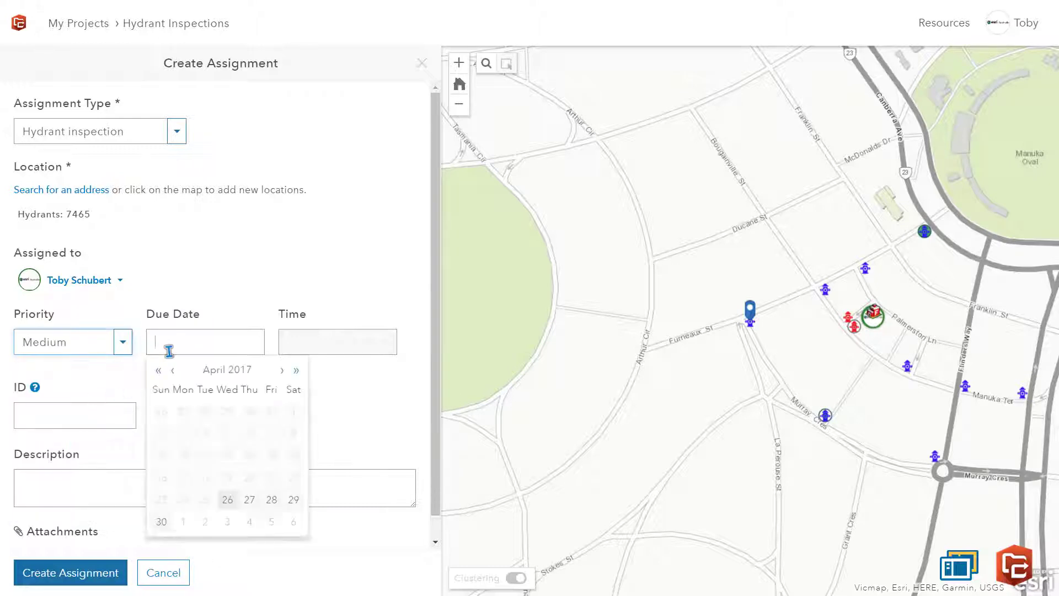
pyautogui.click(228, 499)
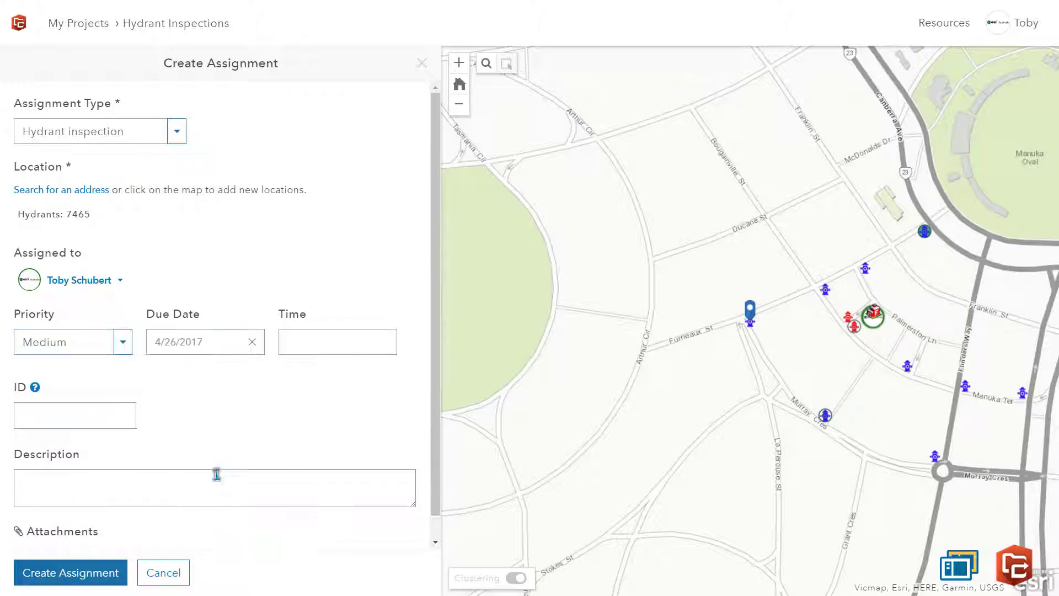
pyautogui.click(105, 420)
pyautogui.write('9')
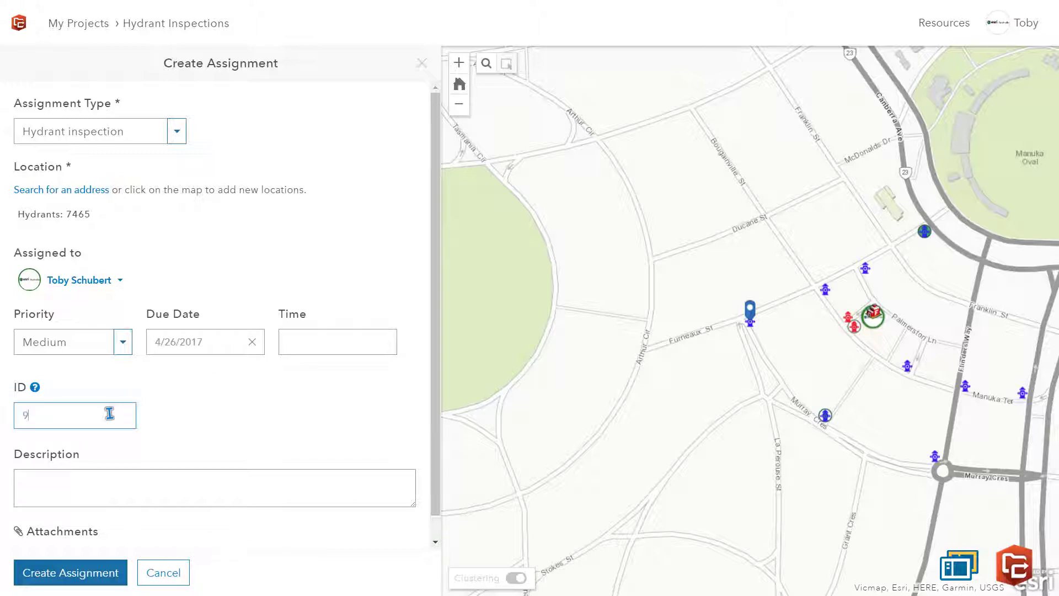
pyautogui.write('375')
# Attach the image hydrant_furneaux_St.jpg and create the assignment
pyautogui.scroll(-1, 109, 413)
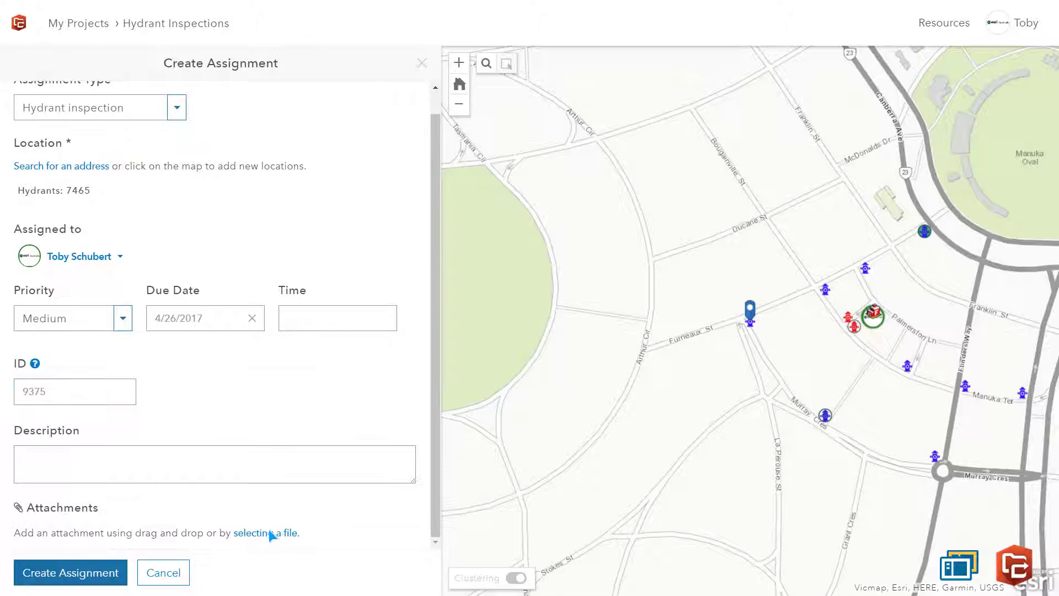
pyautogui.click(269, 529)
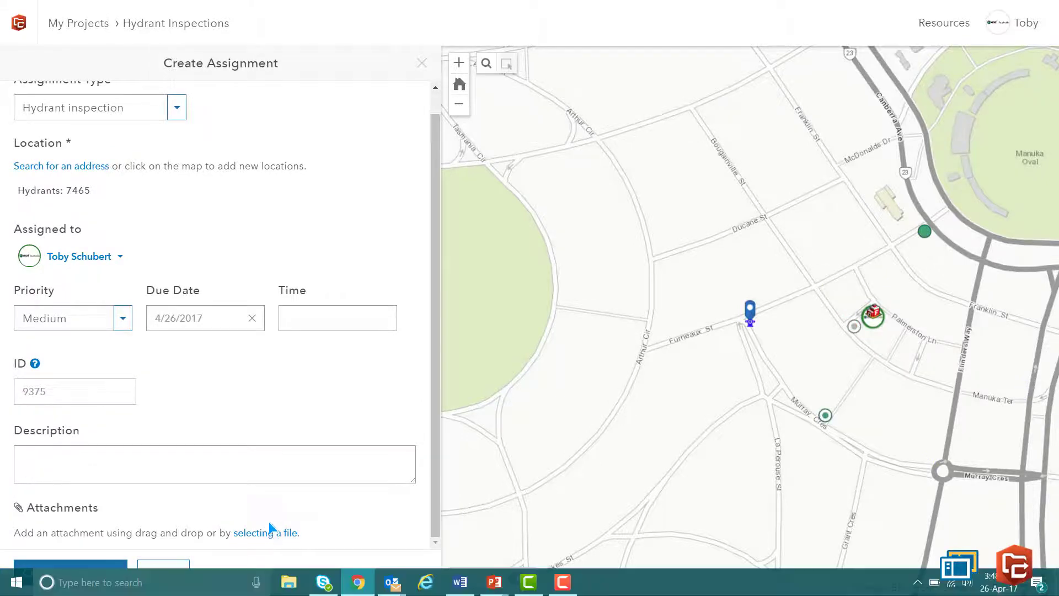
pyautogui.click(243, 132)
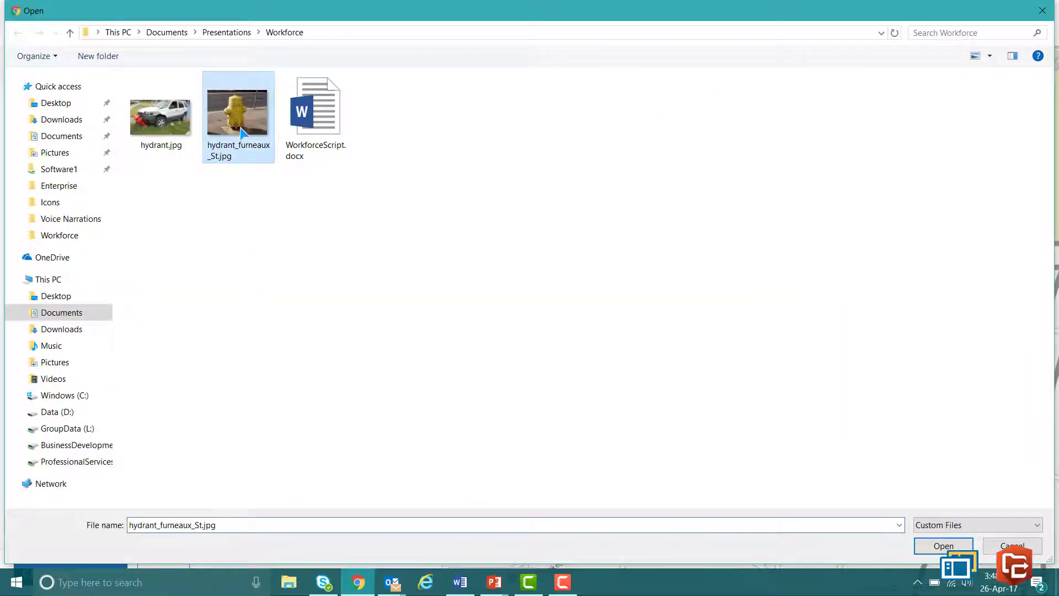
pyautogui.click(943, 546)
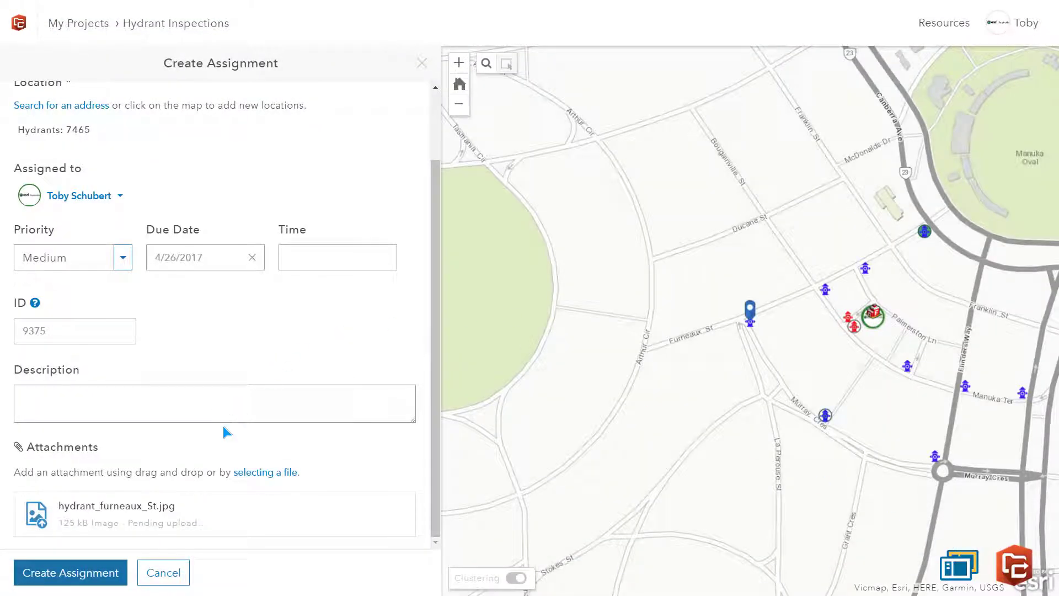
pyautogui.click(70, 572)
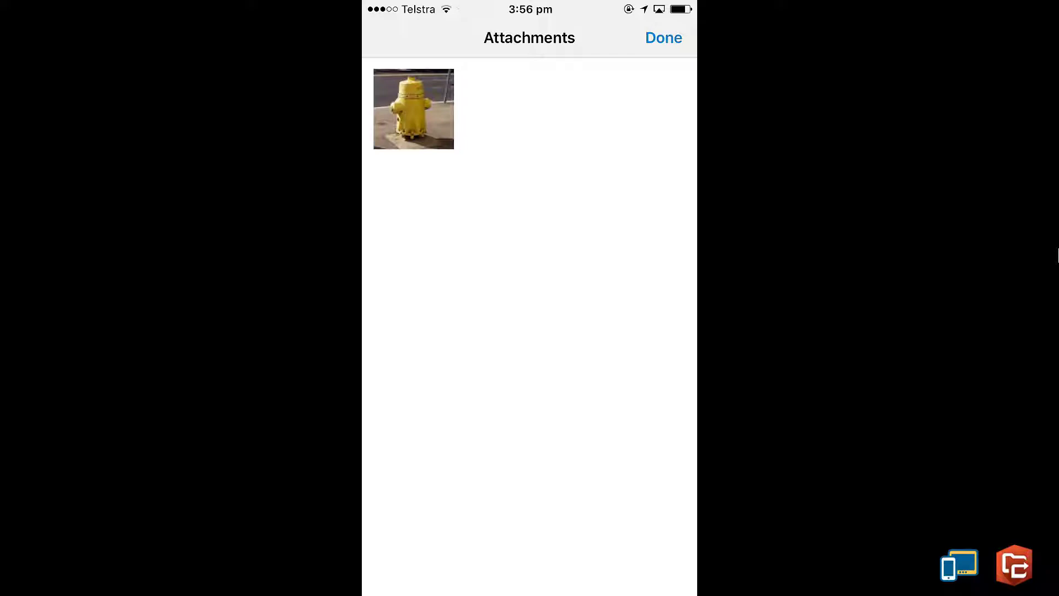
# In the Workforce mobile app, close the attachments of the hydrant 7465 inspection and start the assignment
pyautogui.click(664, 37)
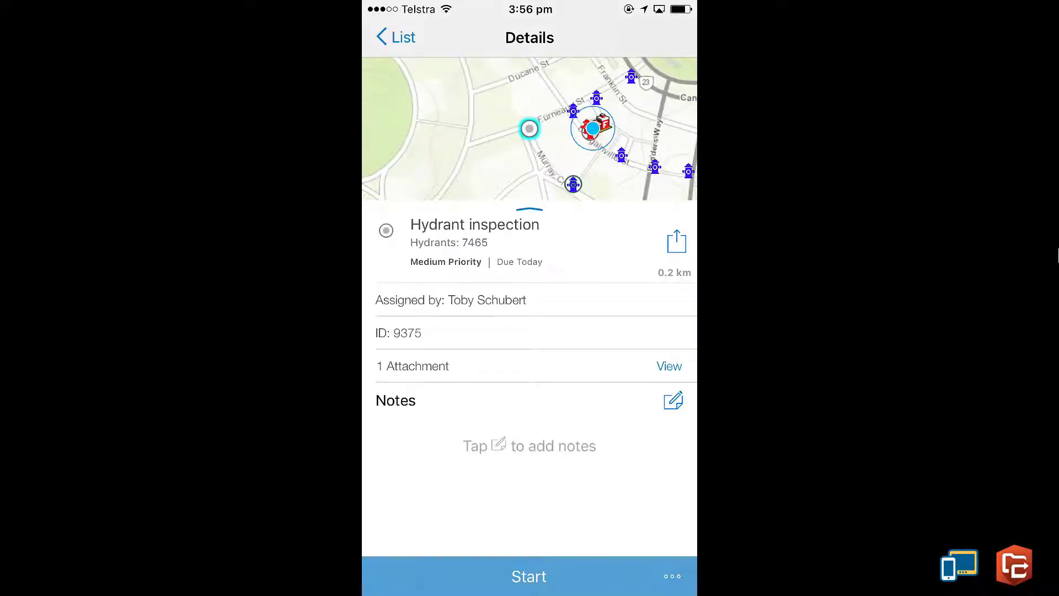
pyautogui.click(529, 575)
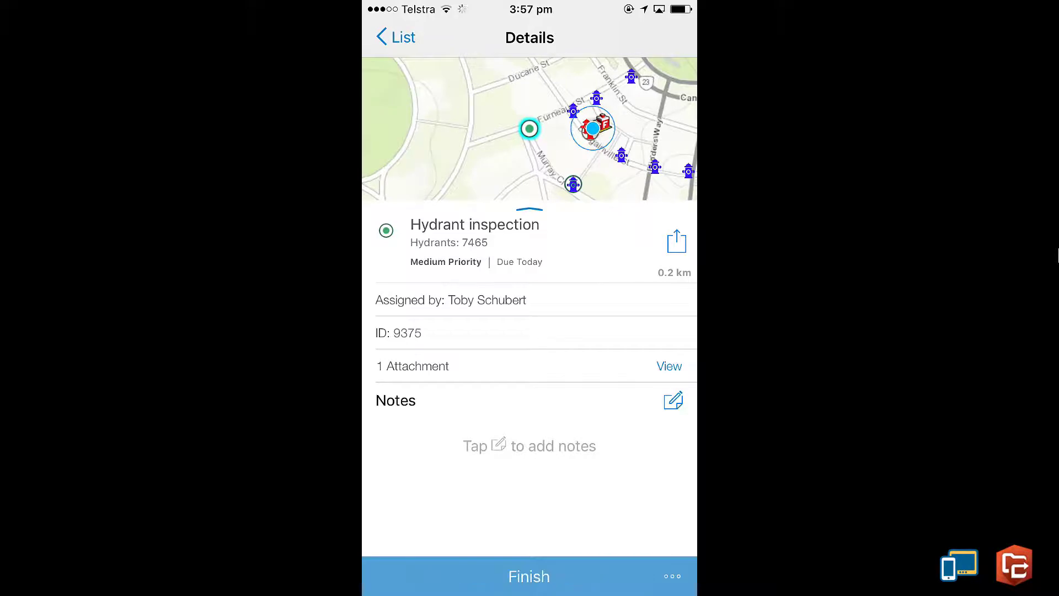
pyautogui.click(677, 241)
pyautogui.click(529, 564)
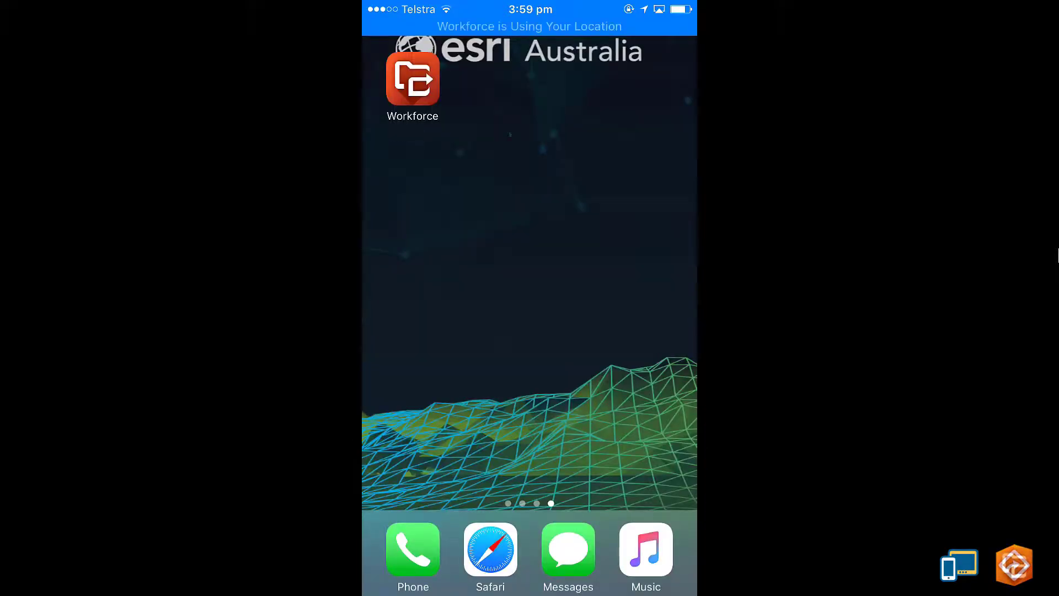
# Reopen the Workforce mobile app and launch the survey at the hydrant 7465 assignment
pyautogui.click(413, 78)
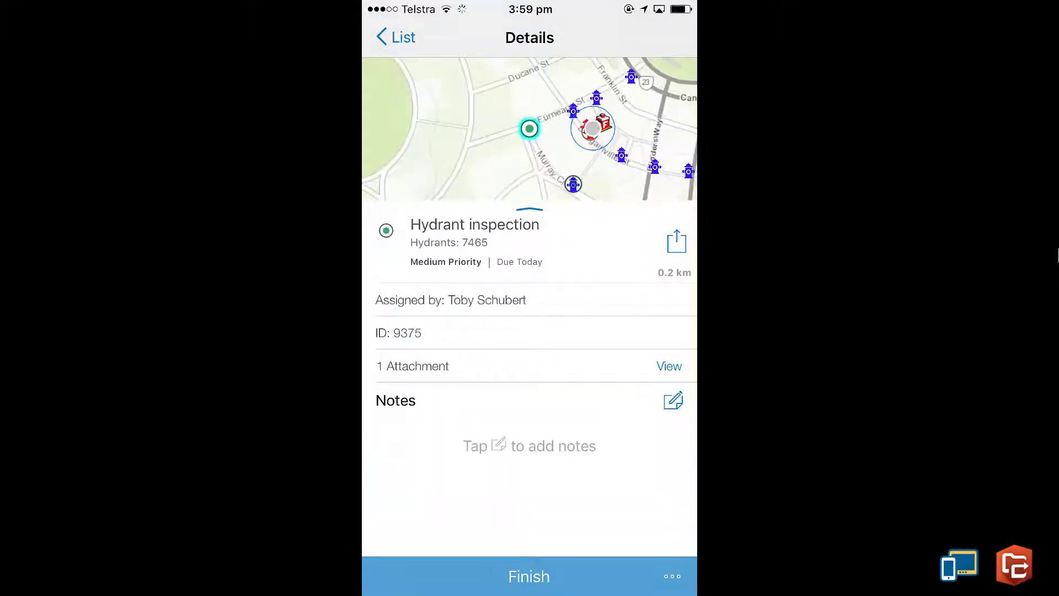
pyautogui.click(677, 241)
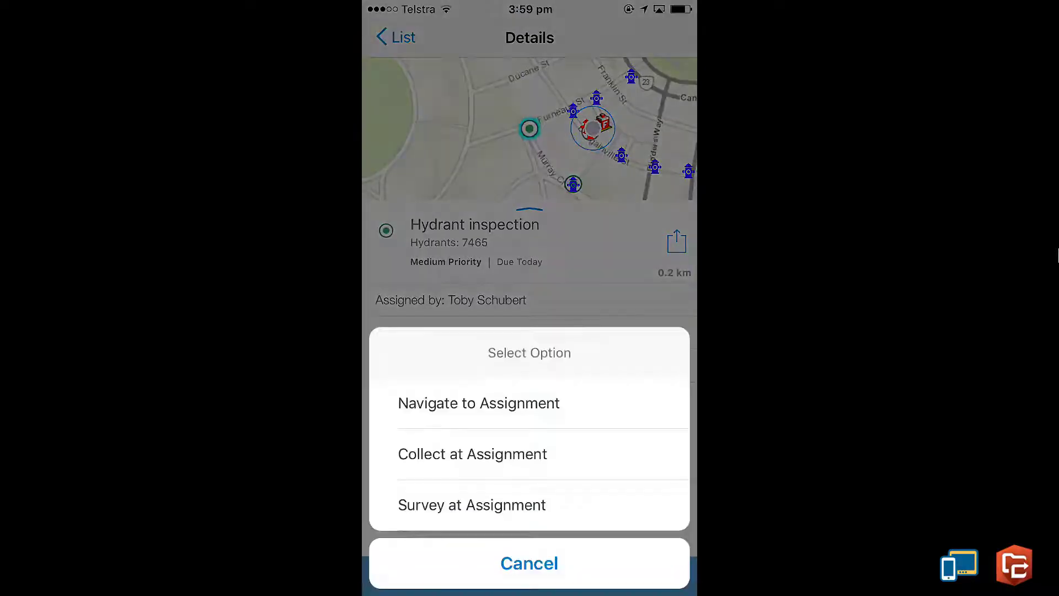
pyautogui.click(471, 505)
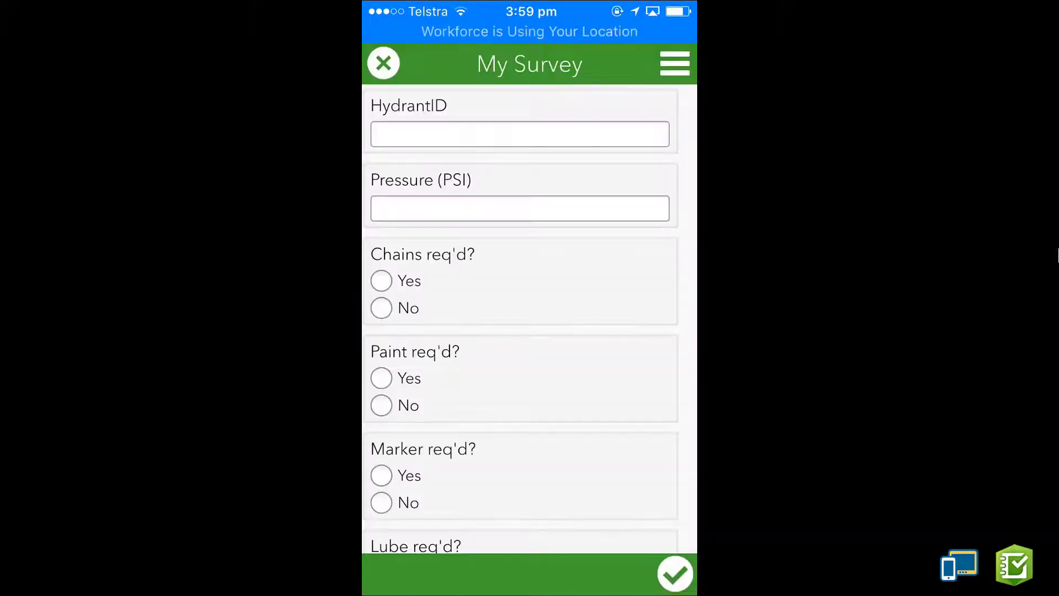
# Enter 8364 as the HydrantID and 0 as the pressure (PSI) in the survey
pyautogui.click(519, 134)
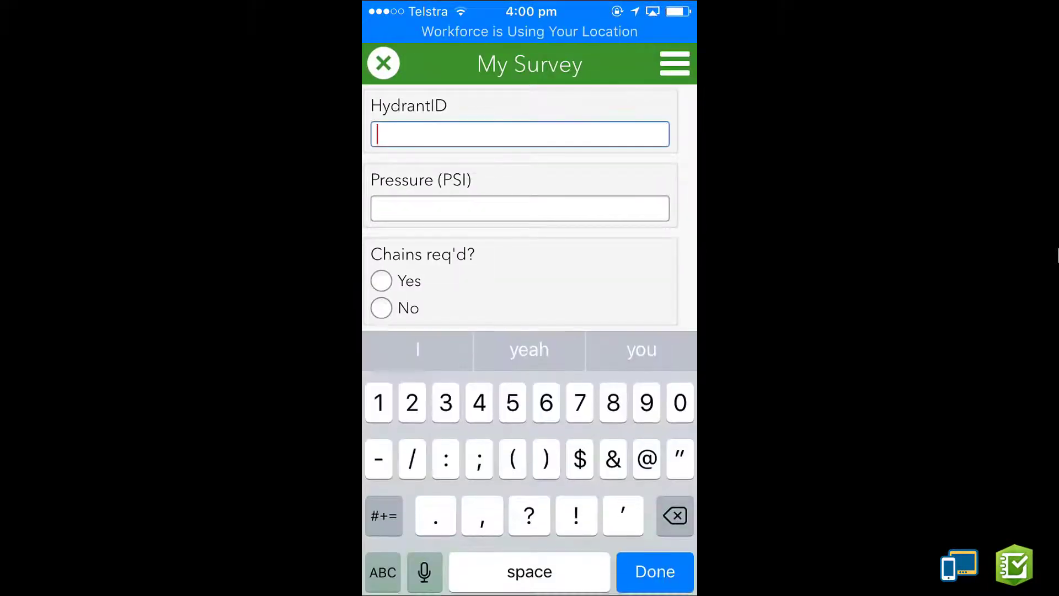
pyautogui.click(383, 571)
pyautogui.click(383, 571)
pyautogui.write('8364')
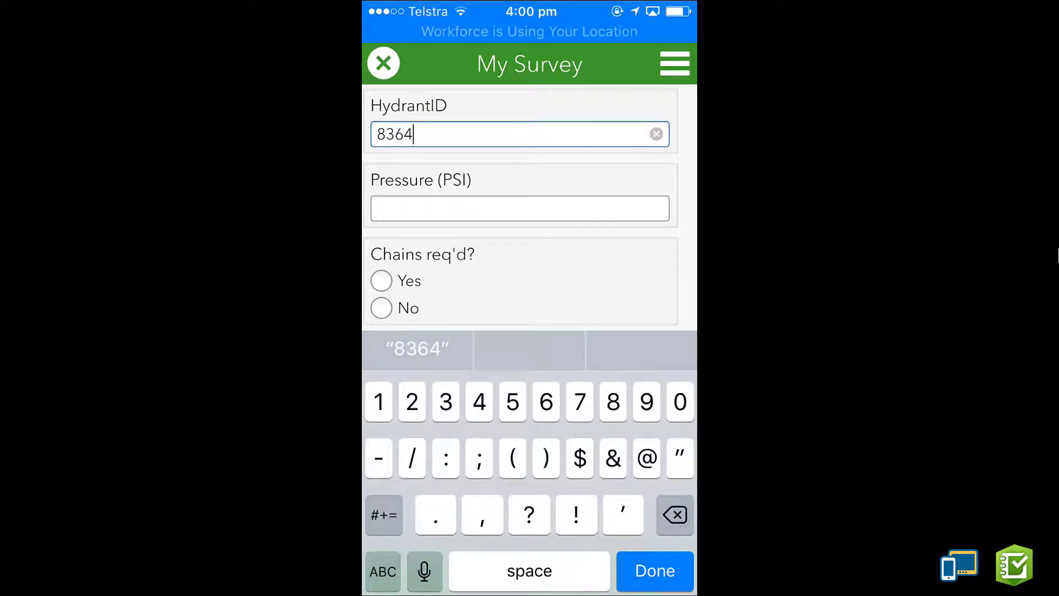
pyautogui.click(655, 571)
pyautogui.click(520, 208)
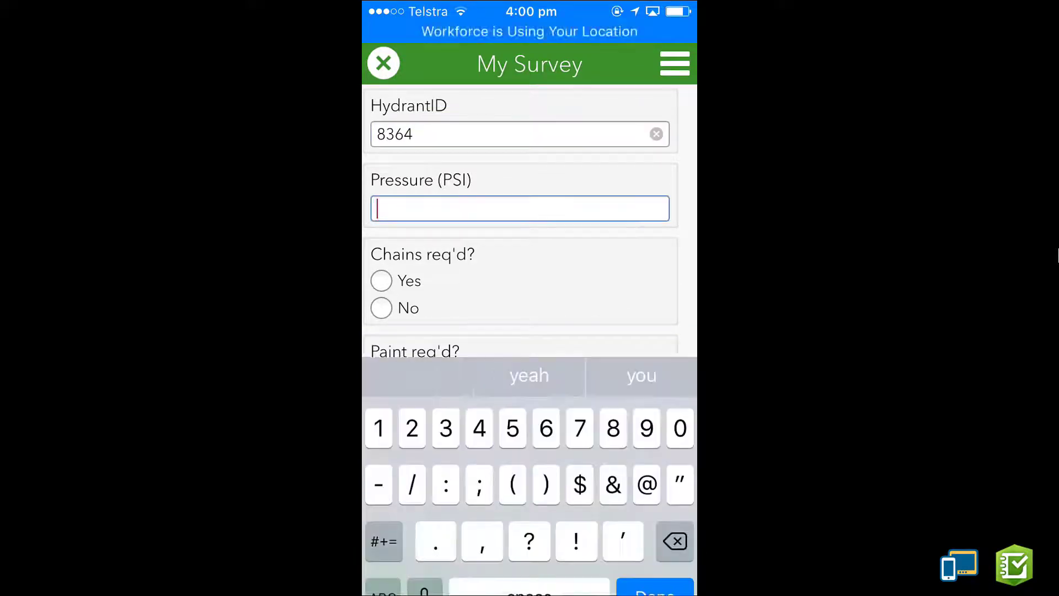
pyautogui.click(383, 571)
pyautogui.write('0')
pyautogui.click(655, 571)
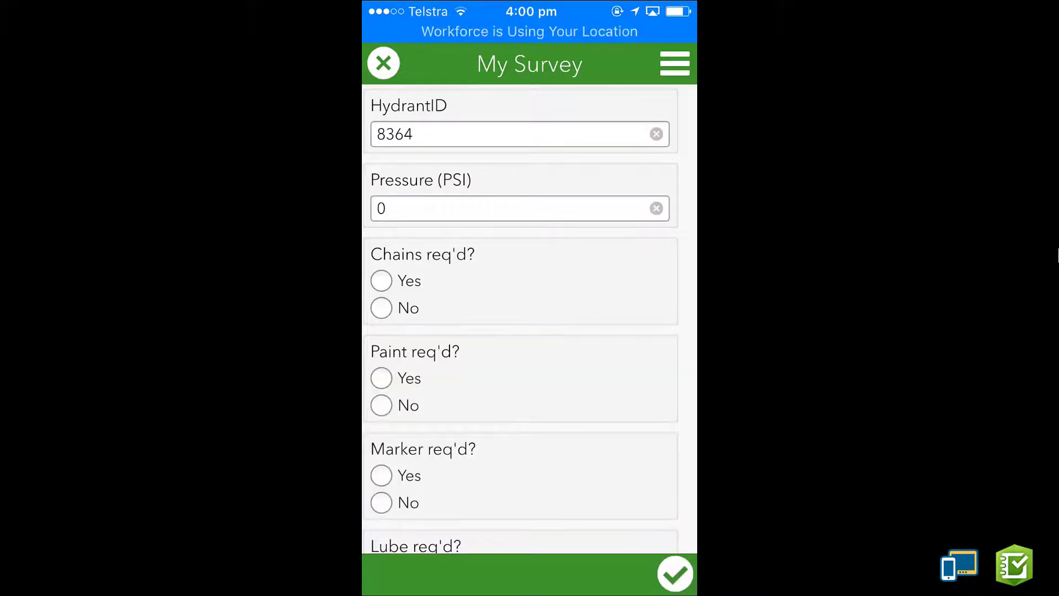
# Answer Yes for paint required and No for chains, marker, lube, stamped, greased and drain required in the survey
pyautogui.click(381, 308)
pyautogui.click(381, 377)
pyautogui.scroll(-3, 520, 318)
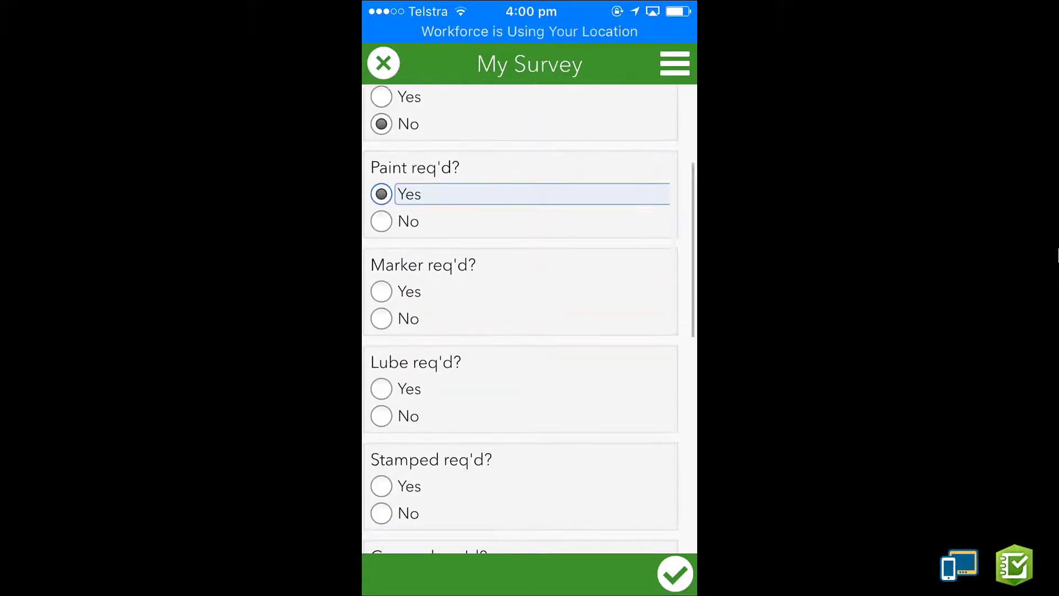
pyautogui.click(381, 318)
pyautogui.click(381, 416)
pyautogui.scroll(-2, 530, 319)
pyautogui.click(381, 390)
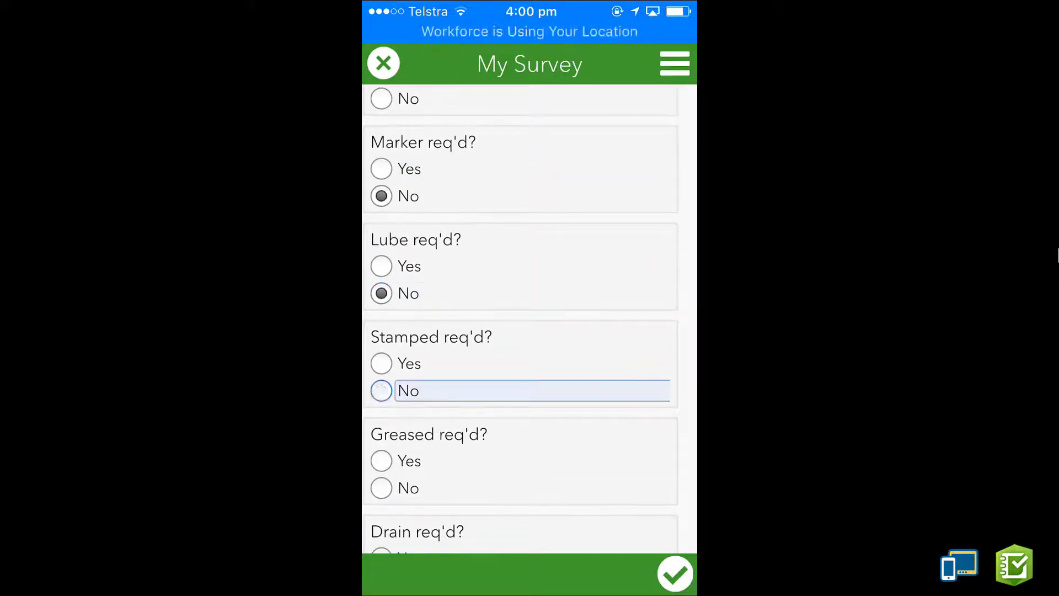
pyautogui.scroll(-3, 529, 319)
pyautogui.click(381, 323)
pyautogui.scroll(-1, 529, 318)
pyautogui.click(381, 380)
pyautogui.scroll(-3, 530, 319)
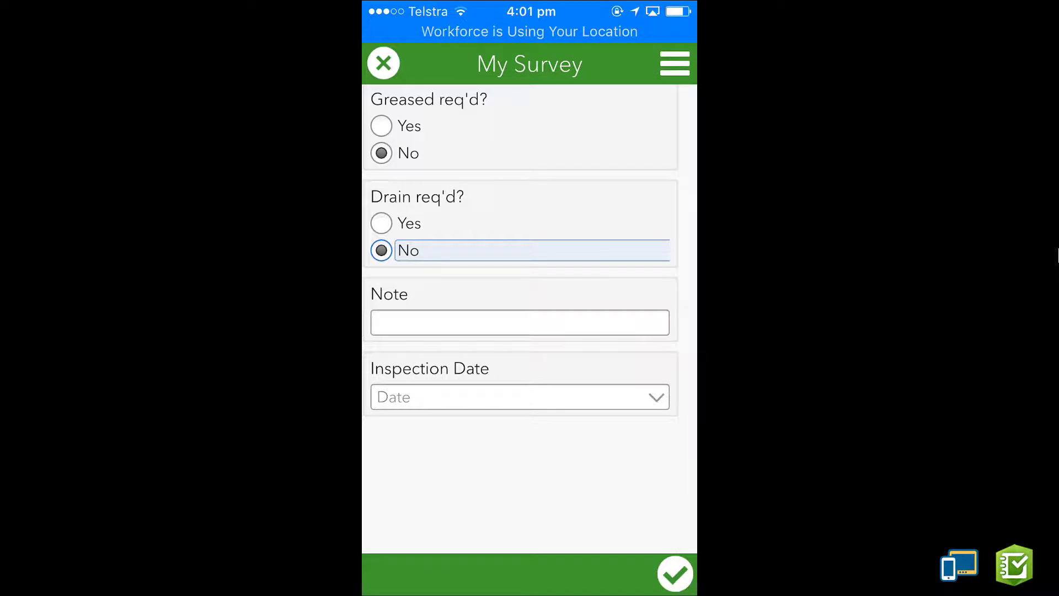
# Set the inspection date to 26 April 2017 and send the completed hydrant survey
pyautogui.click(519, 397)
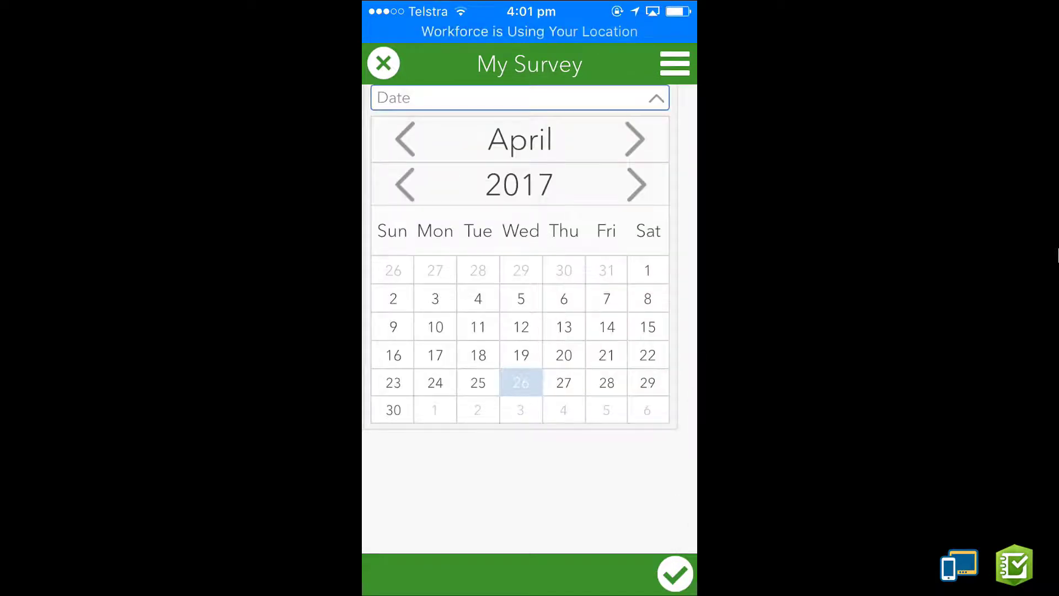
pyautogui.click(521, 383)
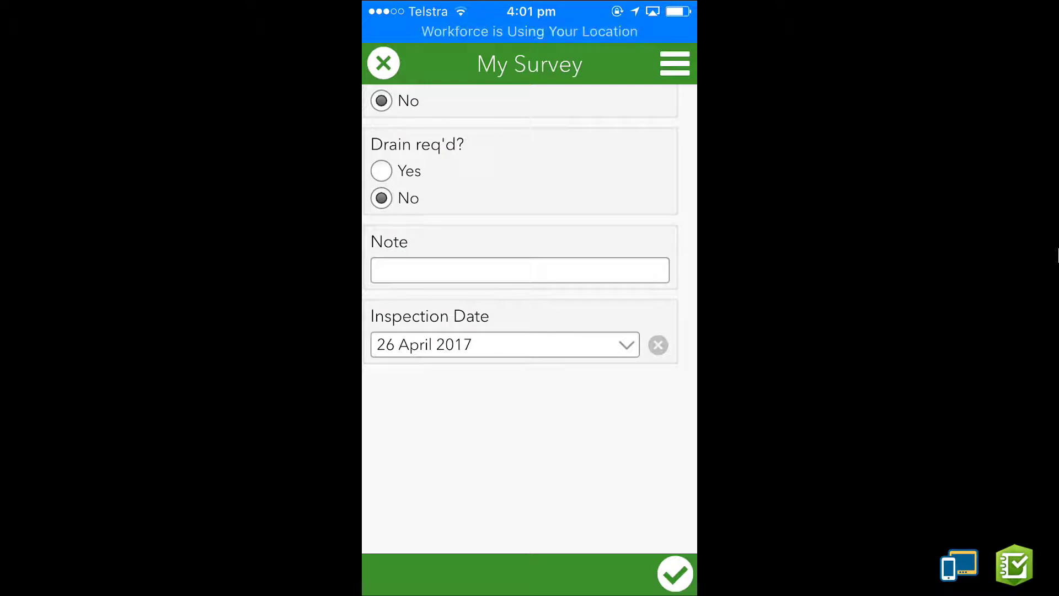
pyautogui.click(675, 573)
pyautogui.click(529, 403)
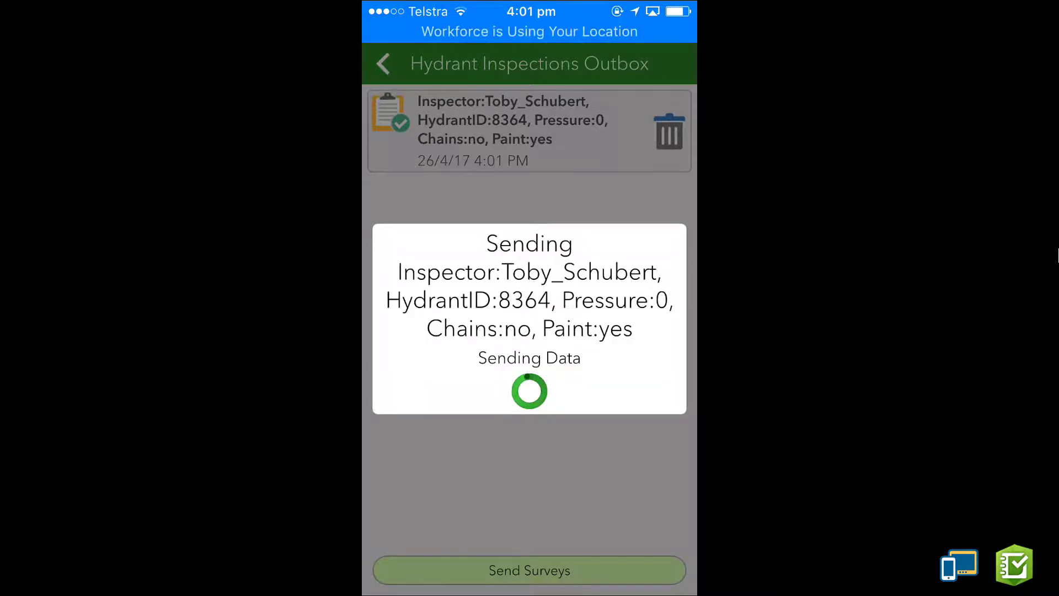
# Switch back to the Workforce mobile app and launch Collector at the hydrant 7465 assignment
pyautogui.press('Home')
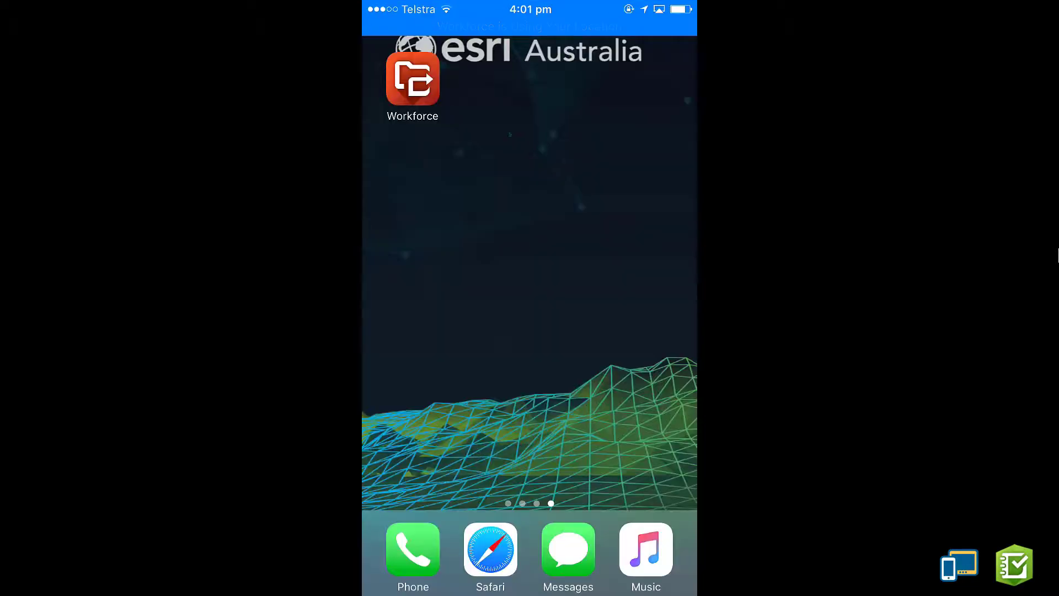
pyautogui.click(412, 78)
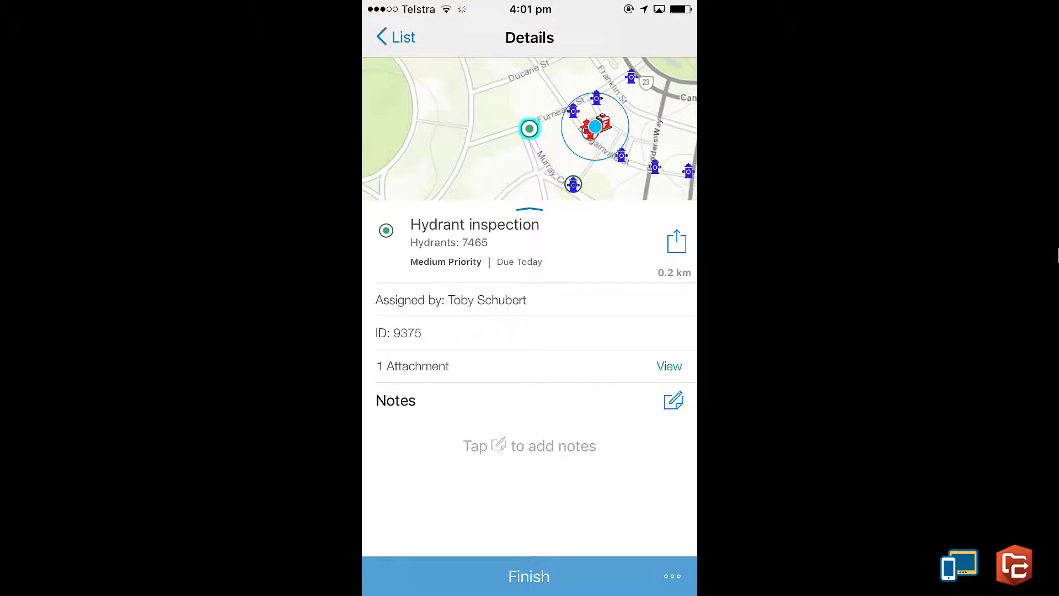
pyautogui.click(677, 241)
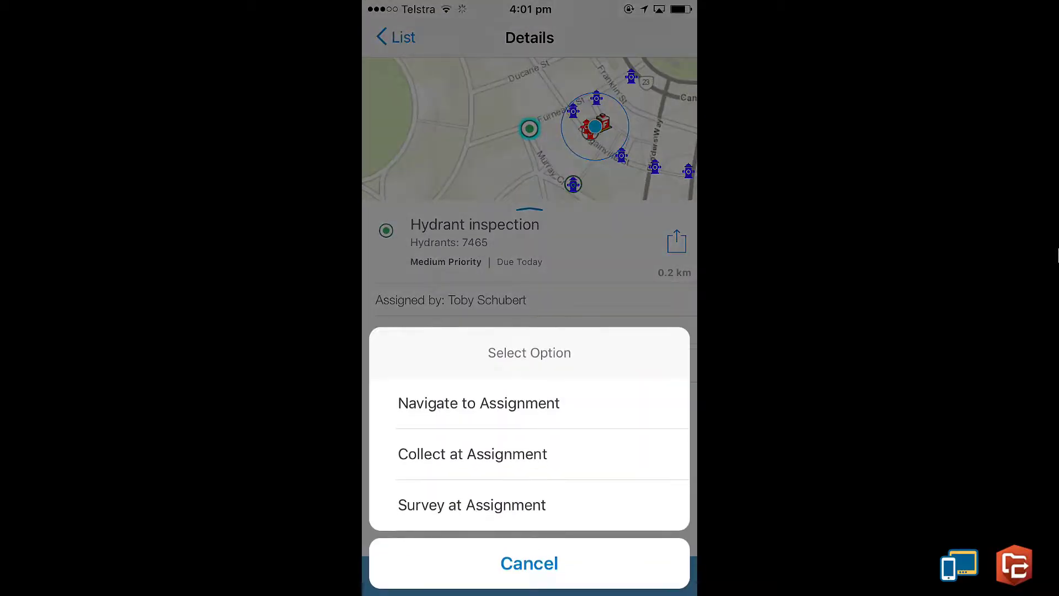
pyautogui.click(473, 453)
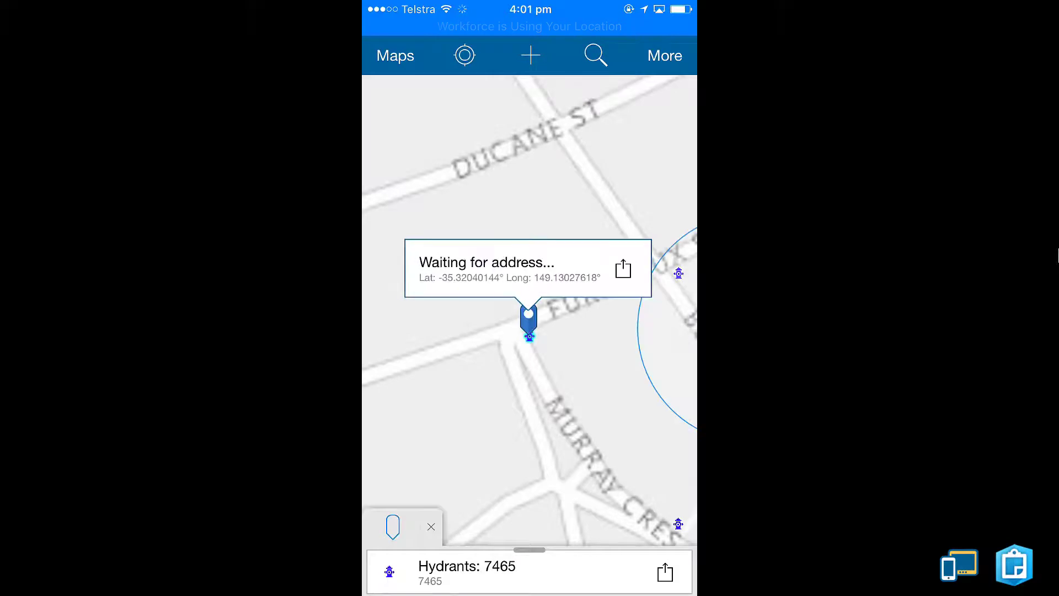
# Edit the hydrant 7465 feature and set its Operable attribute to no
pyautogui.click(666, 572)
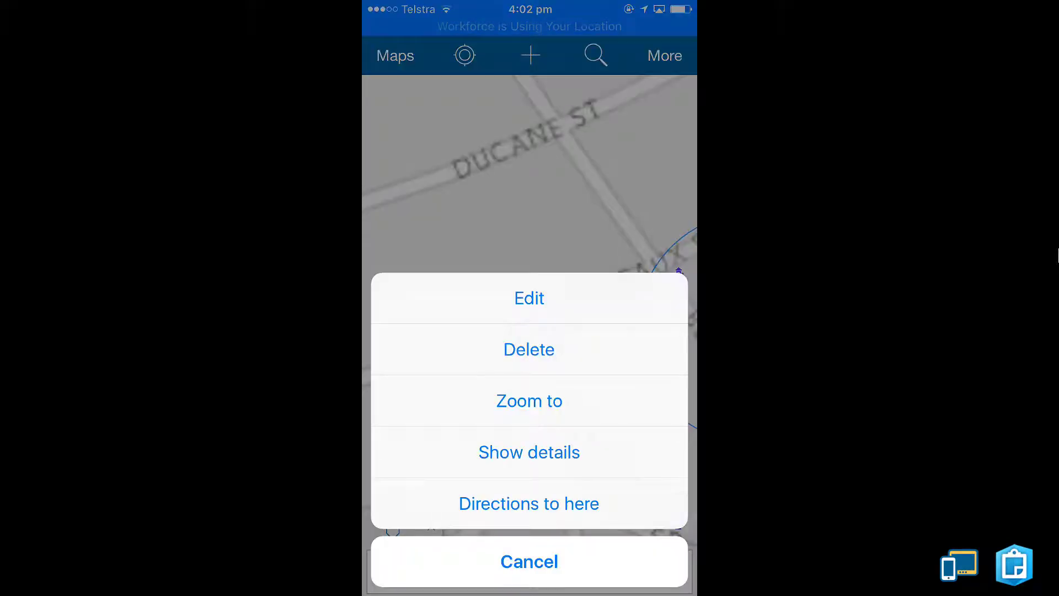
pyautogui.click(529, 297)
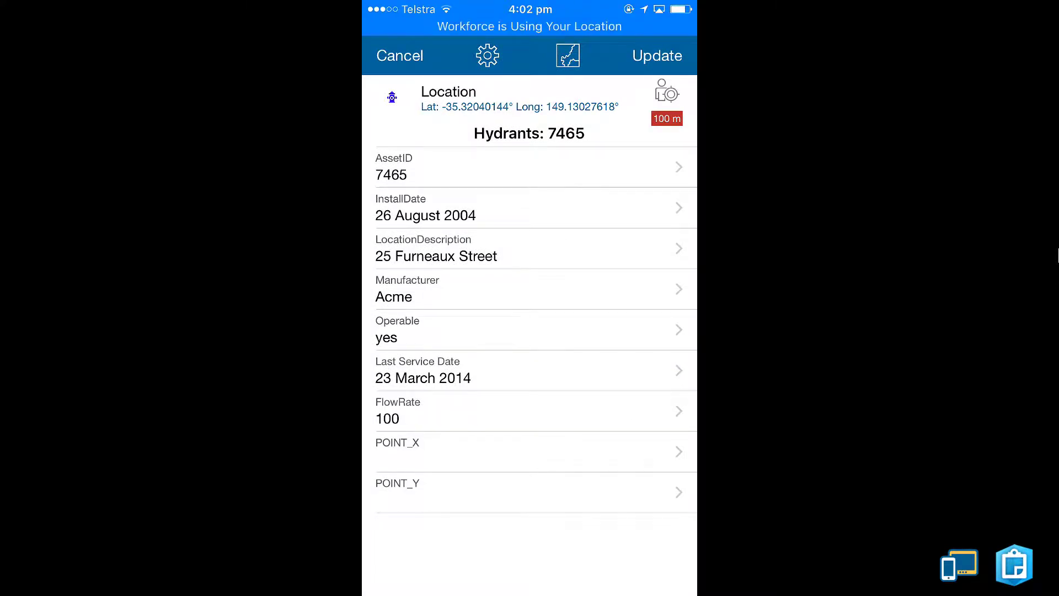
pyautogui.click(529, 329)
pyautogui.click(383, 235)
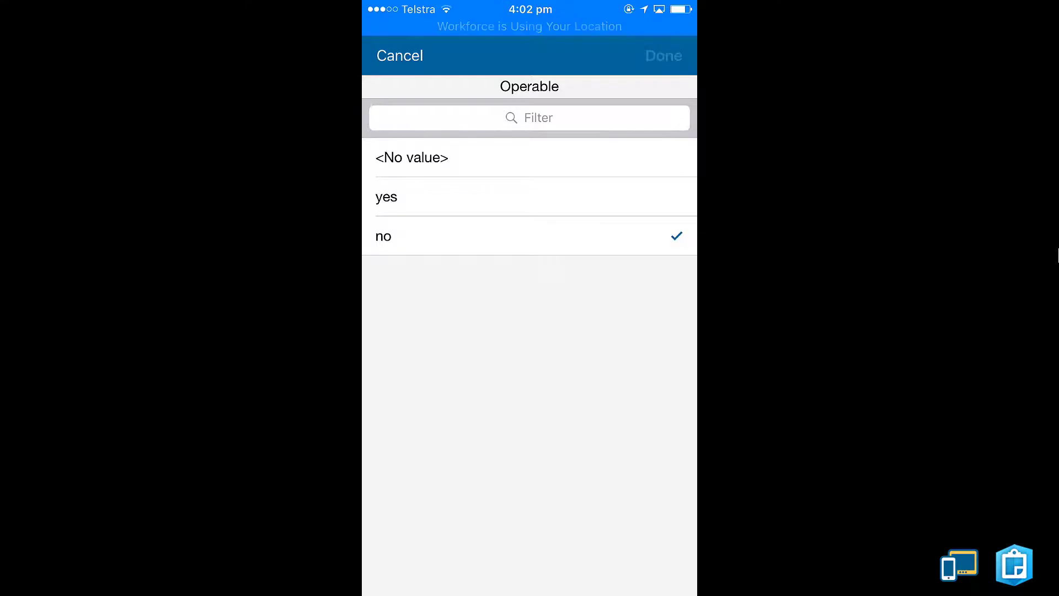
pyautogui.click(664, 56)
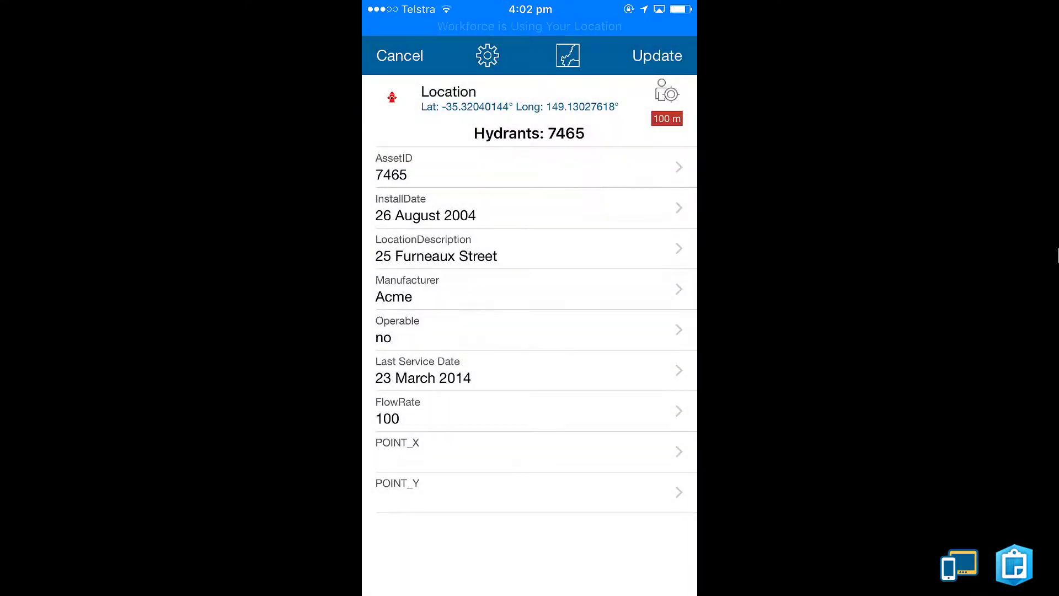
# Set the FlowRate of hydrant 7465 to 0 and submit the feature update
pyautogui.click(529, 411)
pyautogui.press('BackSpace')
pyautogui.press('BackSpace')
pyautogui.press('BackSpace')
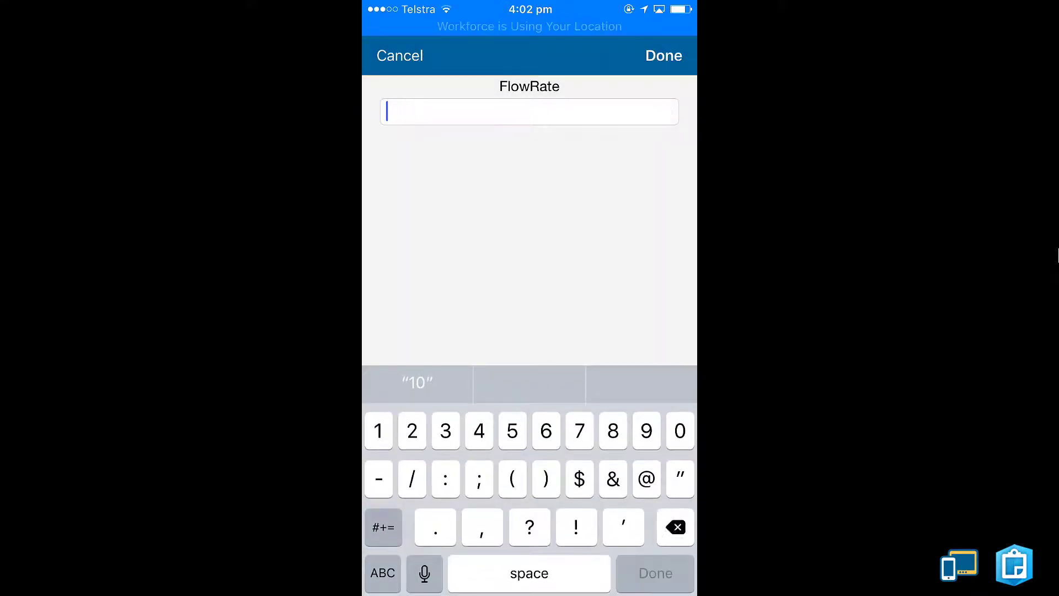
pyautogui.write('0')
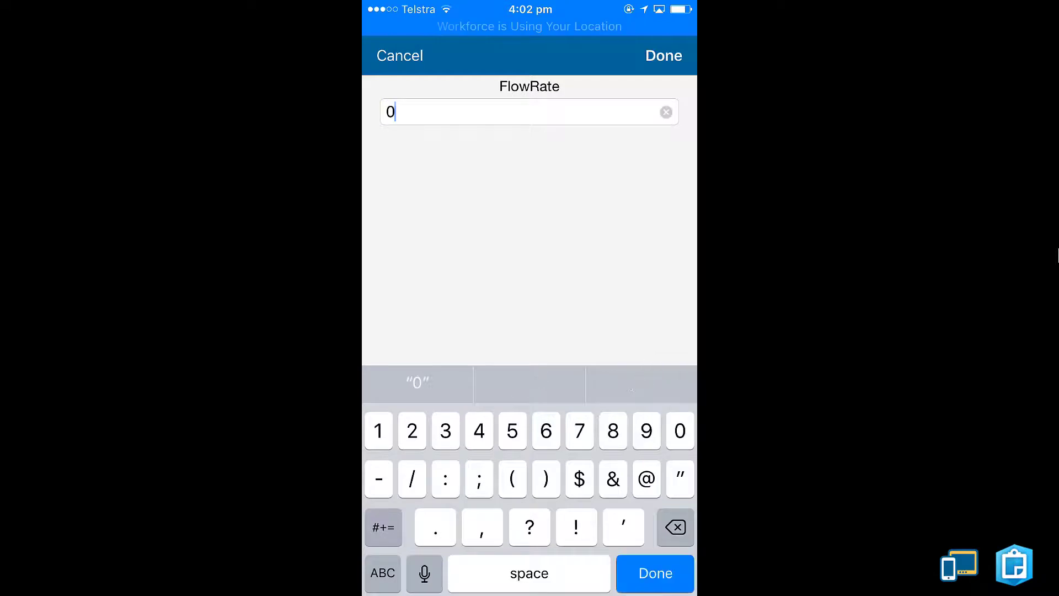
pyautogui.click(663, 55)
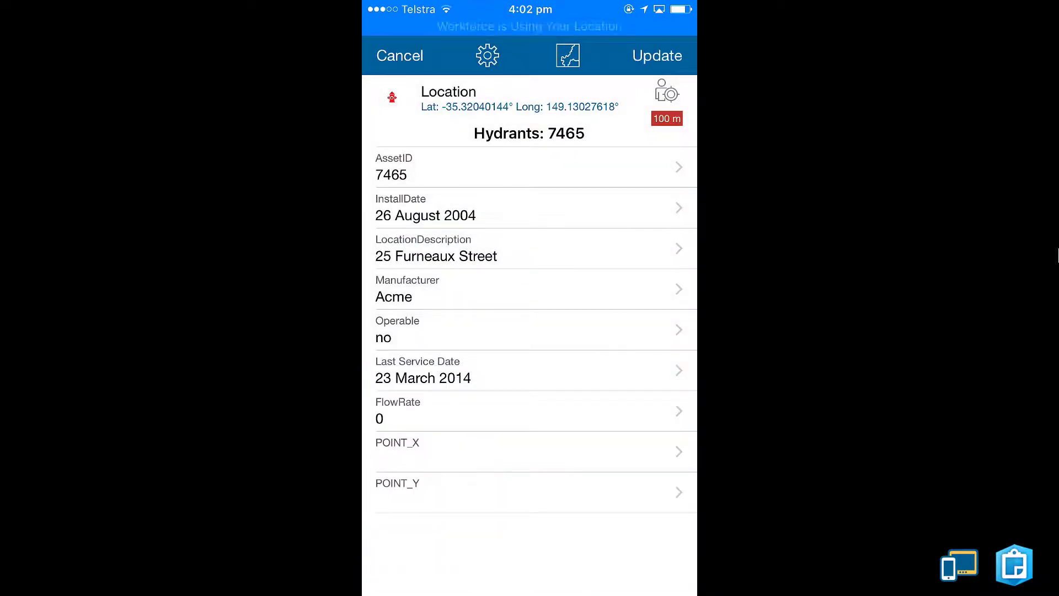
pyautogui.click(657, 55)
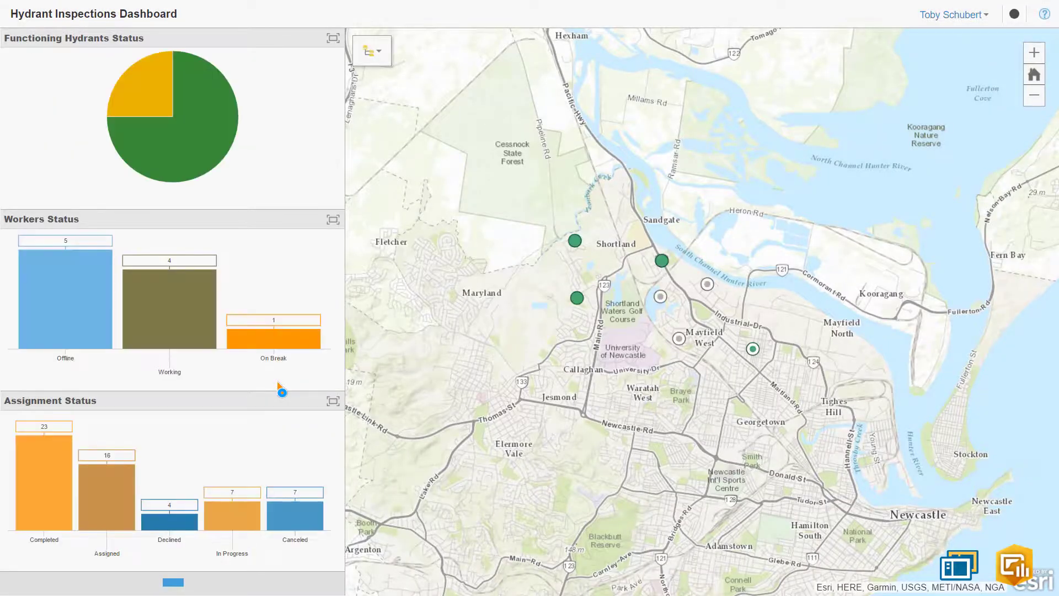
# In the Hydrant Inspections Dashboard, examine the hydrants and assignments around Furneaux Street and Manuka Oval in Canberra on the map
pyautogui.scroll(-2, 488, 367)
pyautogui.moveTo(447, 441); pyautogui.dragTo(745, 184)
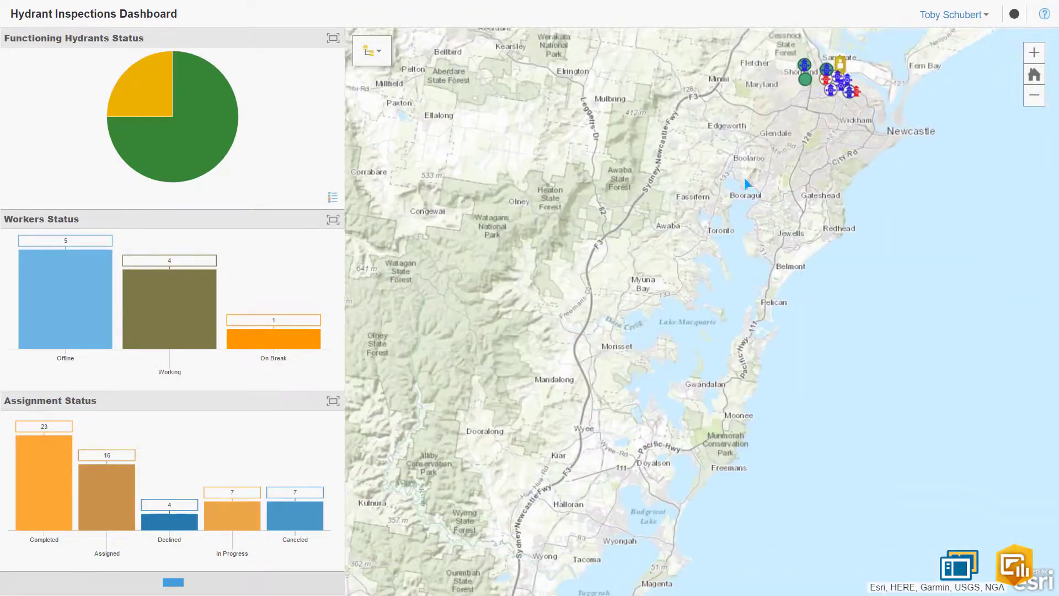
pyautogui.scroll(-1, 695, 229)
pyautogui.moveTo(551, 413); pyautogui.dragTo(883, 132)
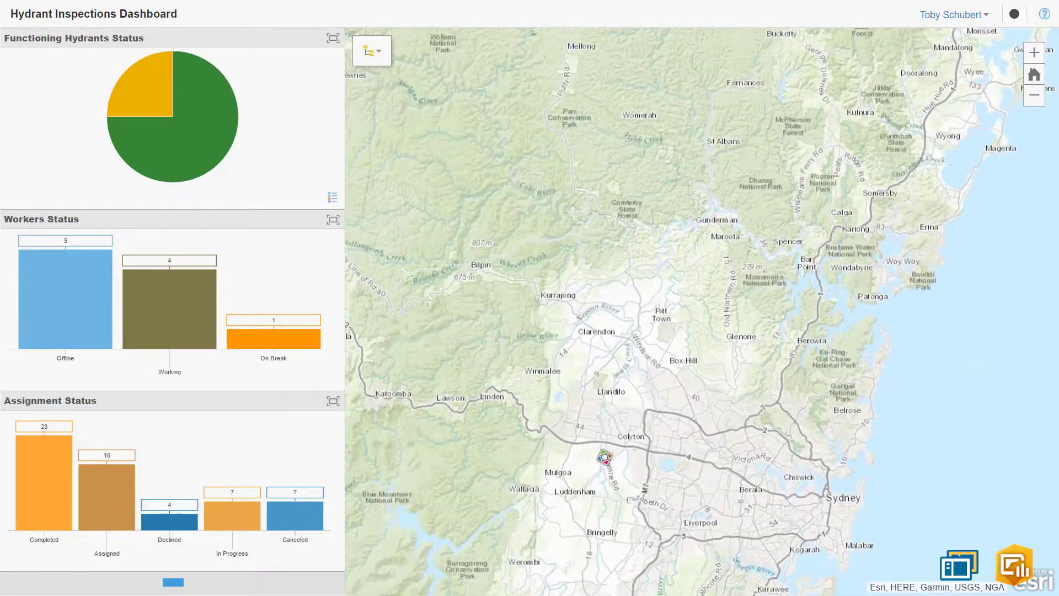
pyautogui.moveTo(605, 458); pyautogui.dragTo(775, 222)
pyautogui.moveTo(556, 468); pyautogui.dragTo(741, 229)
pyautogui.moveTo(512, 552); pyautogui.dragTo(728, 233)
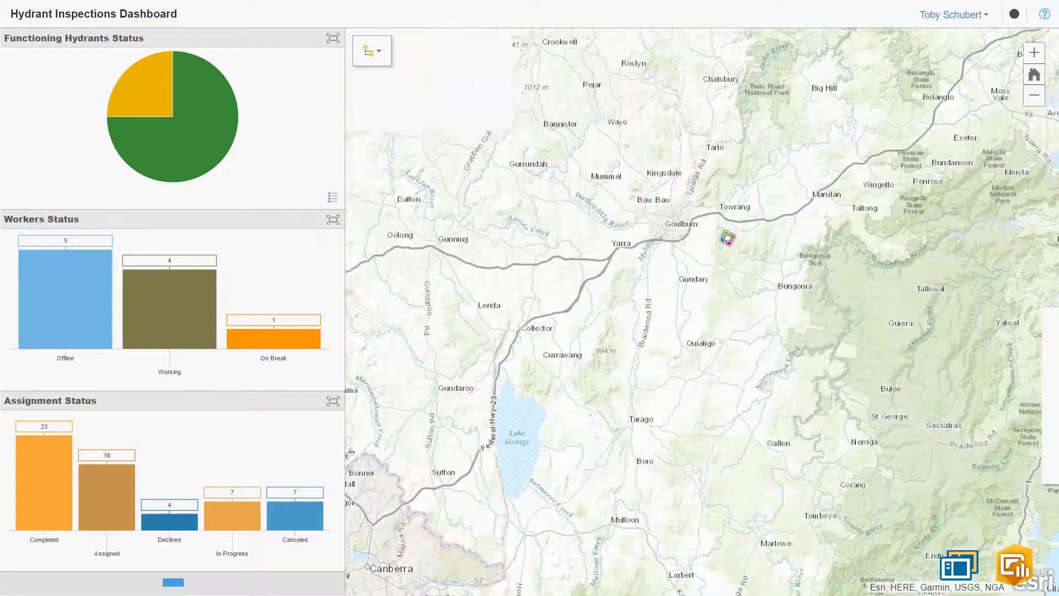
pyautogui.moveTo(555, 338); pyautogui.dragTo(716, 201)
pyautogui.moveTo(521, 399); pyautogui.dragTo(616, 303)
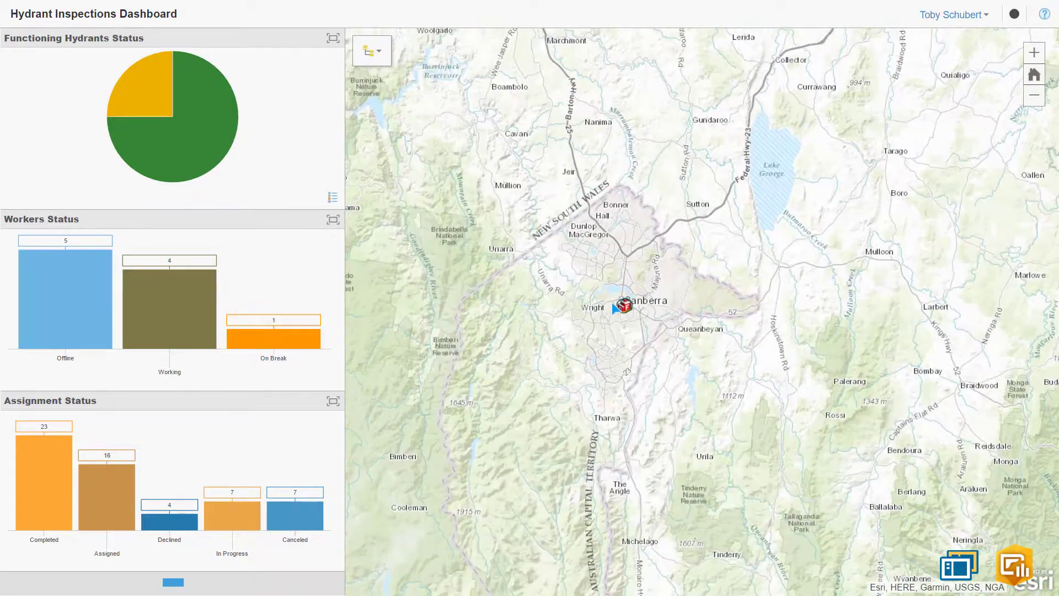
pyautogui.scroll(3, 618, 303)
pyautogui.scroll(4, 649, 296)
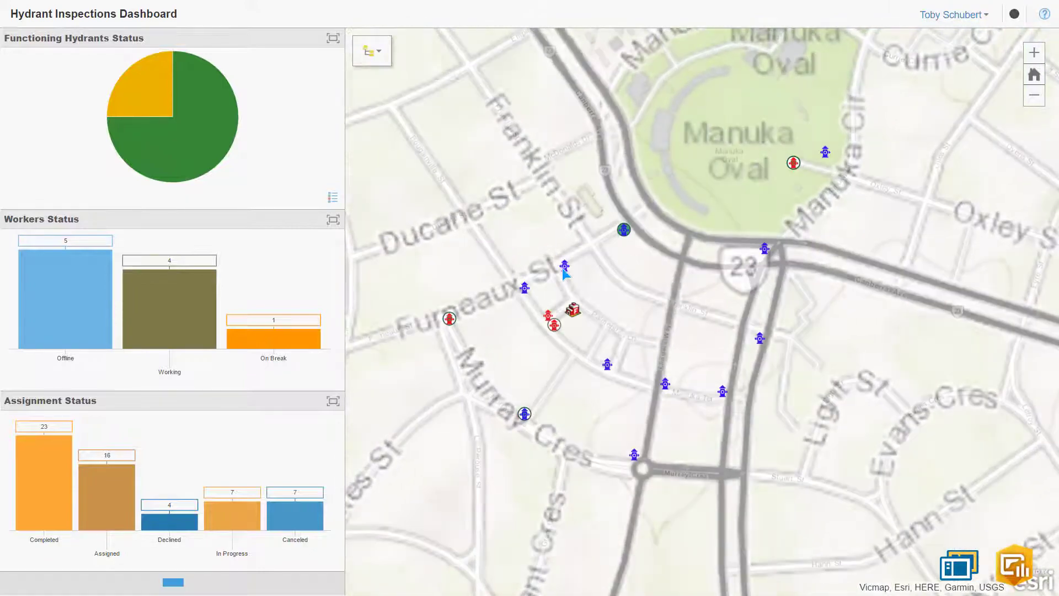
pyautogui.scroll(-1, 588, 226)
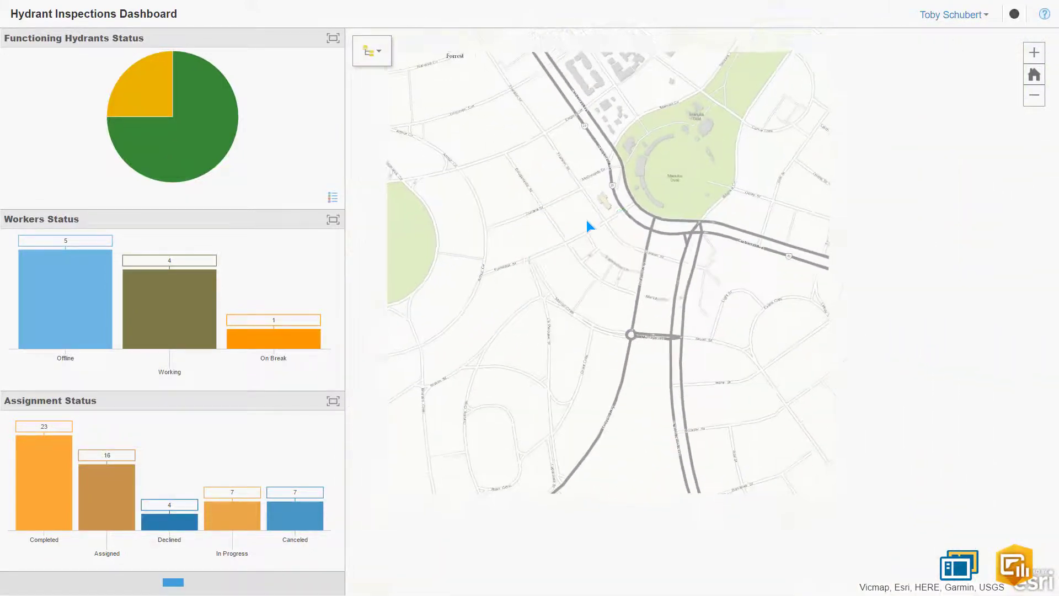
pyautogui.moveTo(589, 226); pyautogui.dragTo(603, 284)
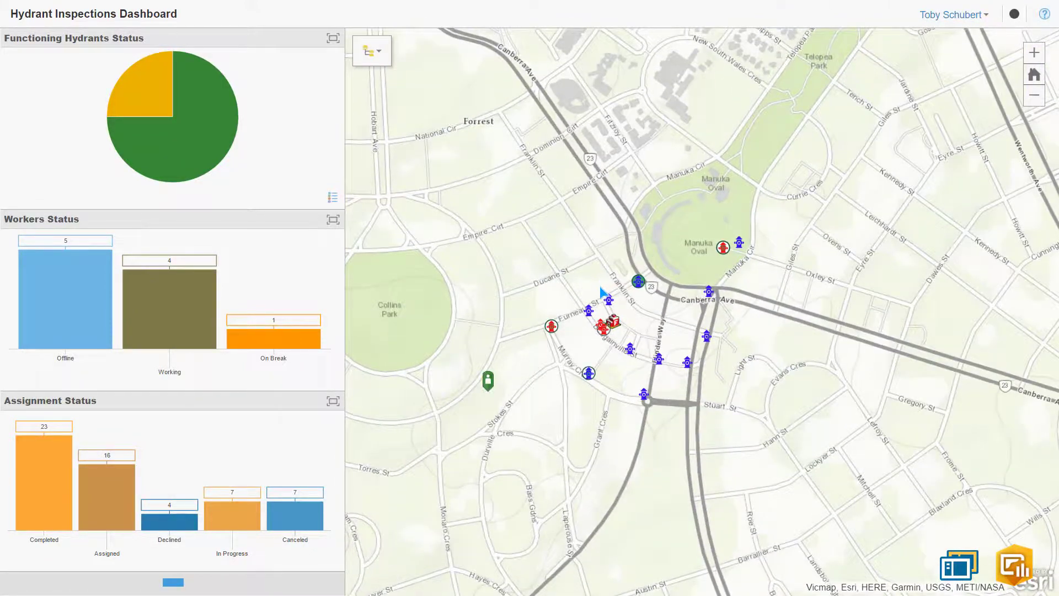
# Review the assignment details and attached photo of the hydrant inspection at Furneaux Street and Murray Crescent
pyautogui.click(552, 328)
pyautogui.click(740, 349)
pyautogui.click(629, 326)
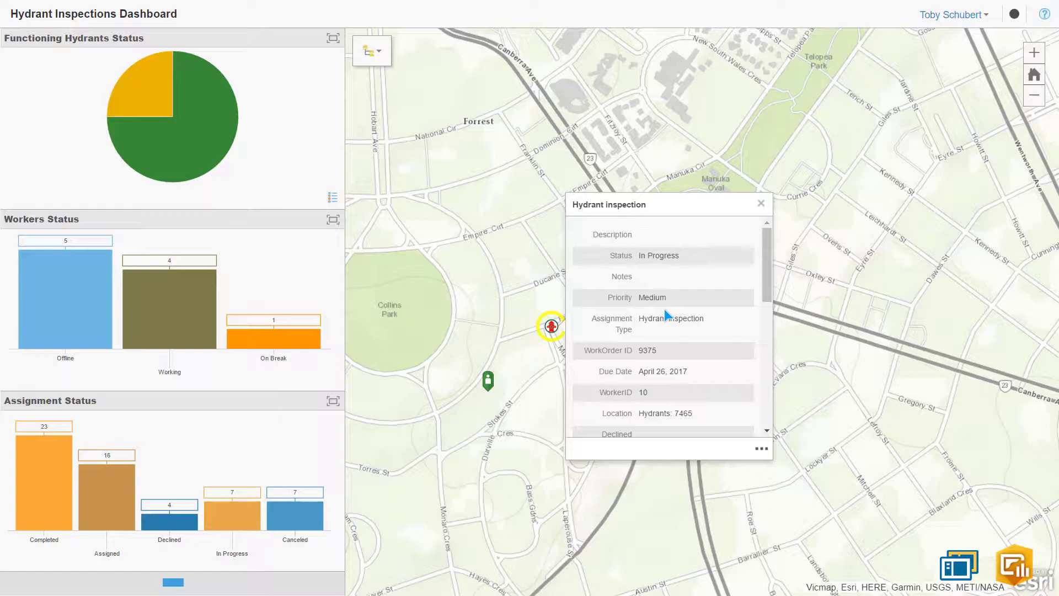
pyautogui.scroll(-6, 664, 309)
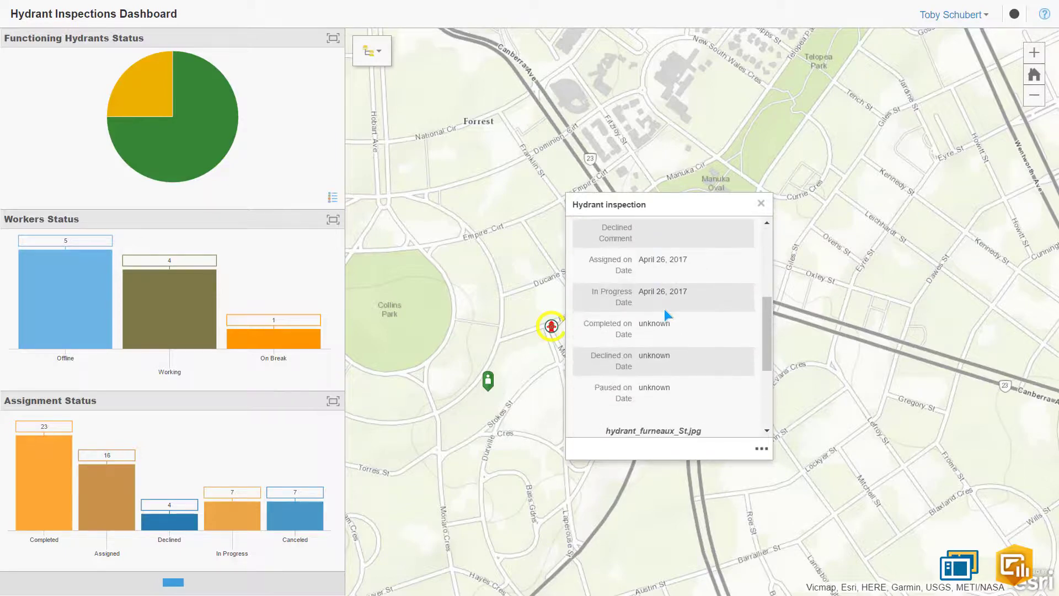
pyautogui.scroll(-3, 666, 312)
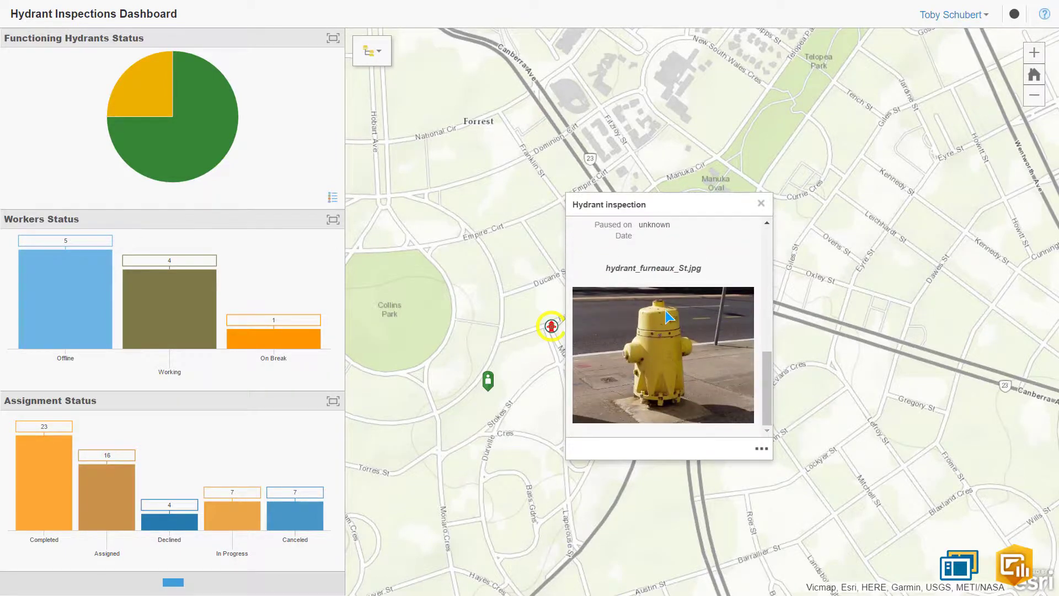